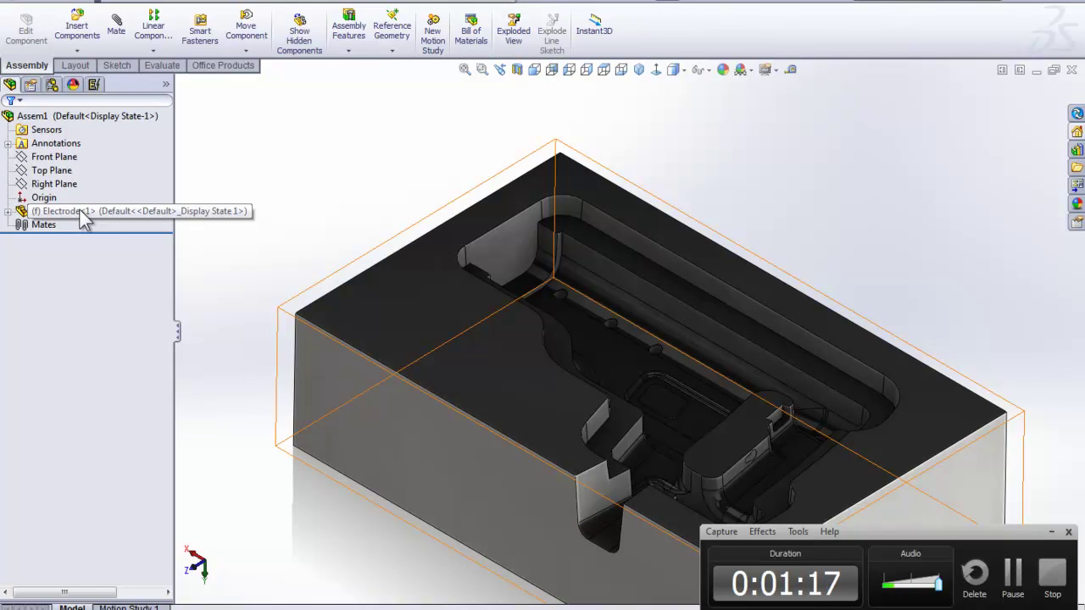
pyautogui.click(82, 212)
pyautogui.press('Escape')
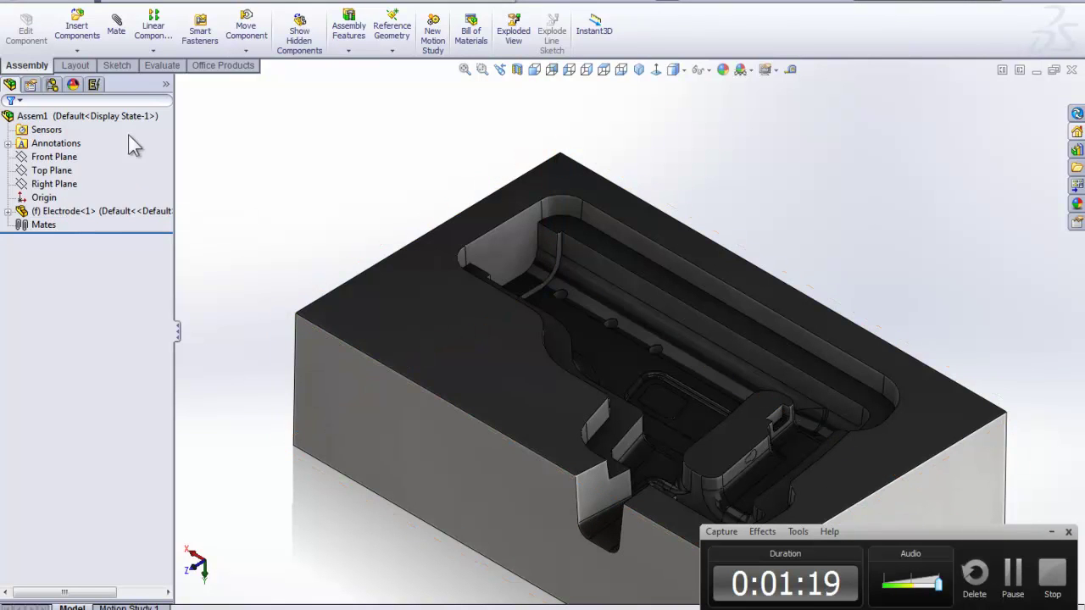
pyautogui.scroll(-5, 520, 301)
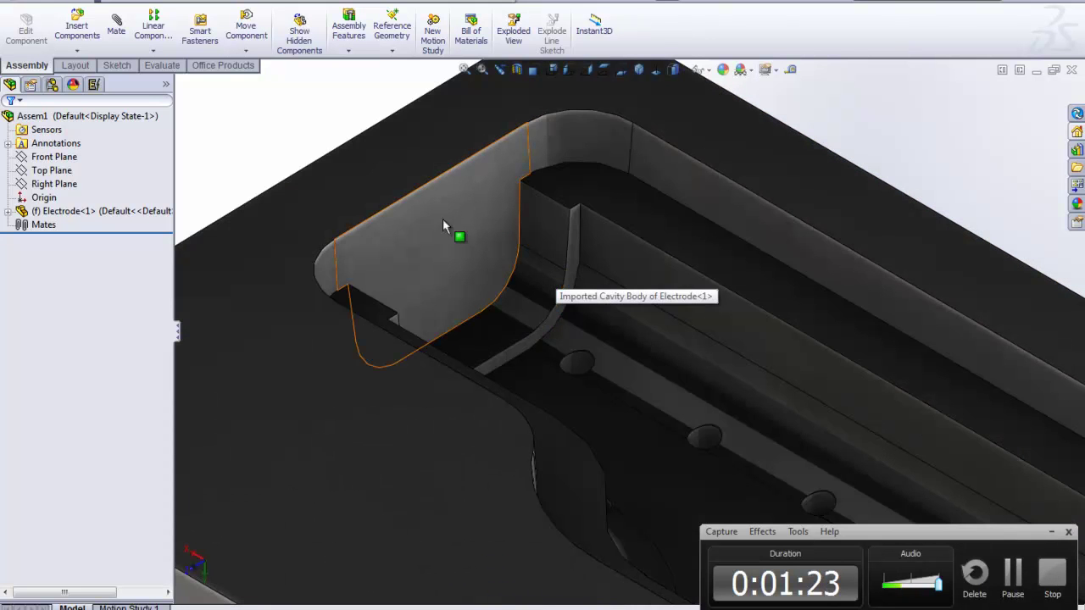
pyautogui.scroll(5, 429, 342)
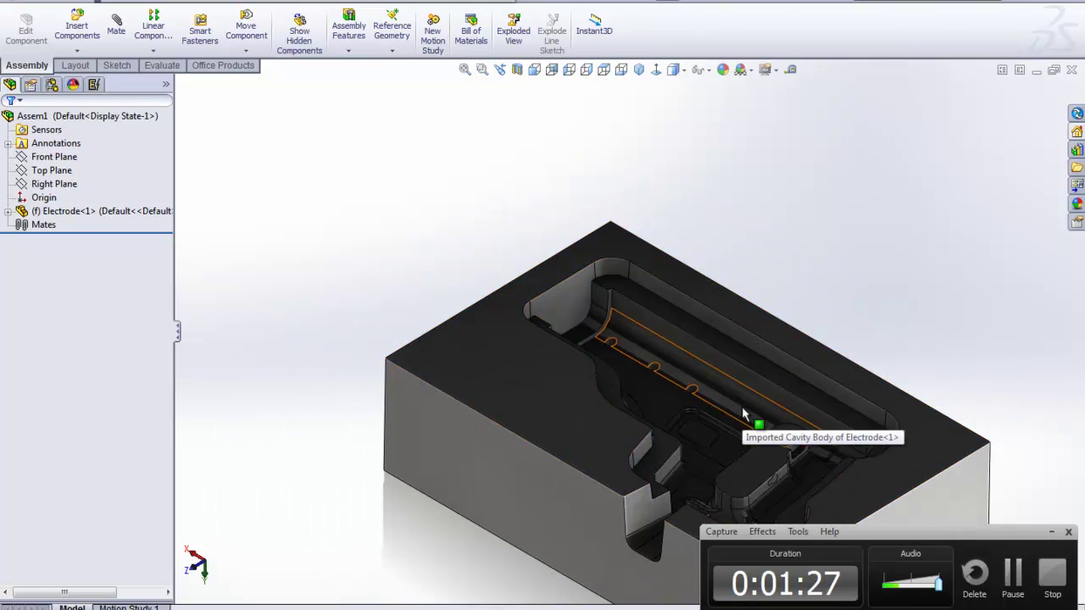
pyautogui.scroll(-2, 746, 411)
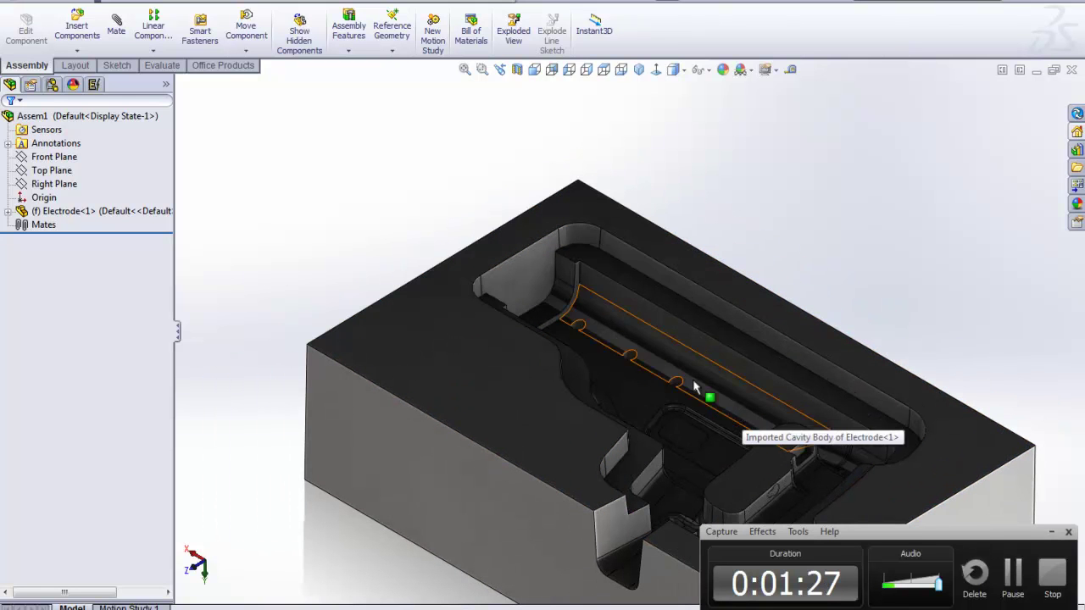
# Start adding an electrode to the Assem1 project, using the ER-010793 Step blank from the Erowa_mm folder.
pyautogui.click(94, 87)
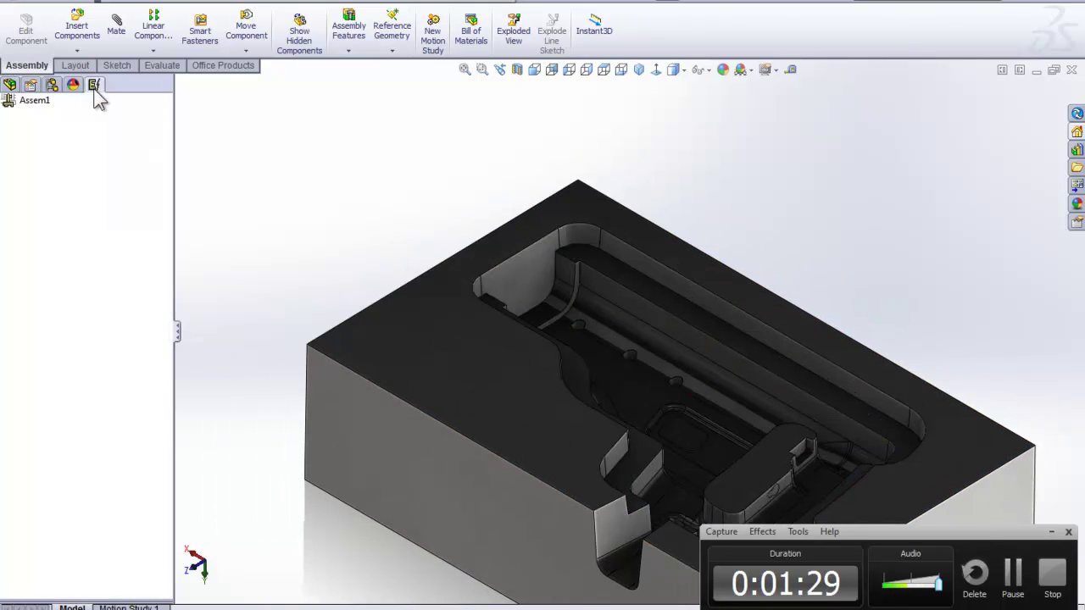
pyautogui.rightClick(34, 102)
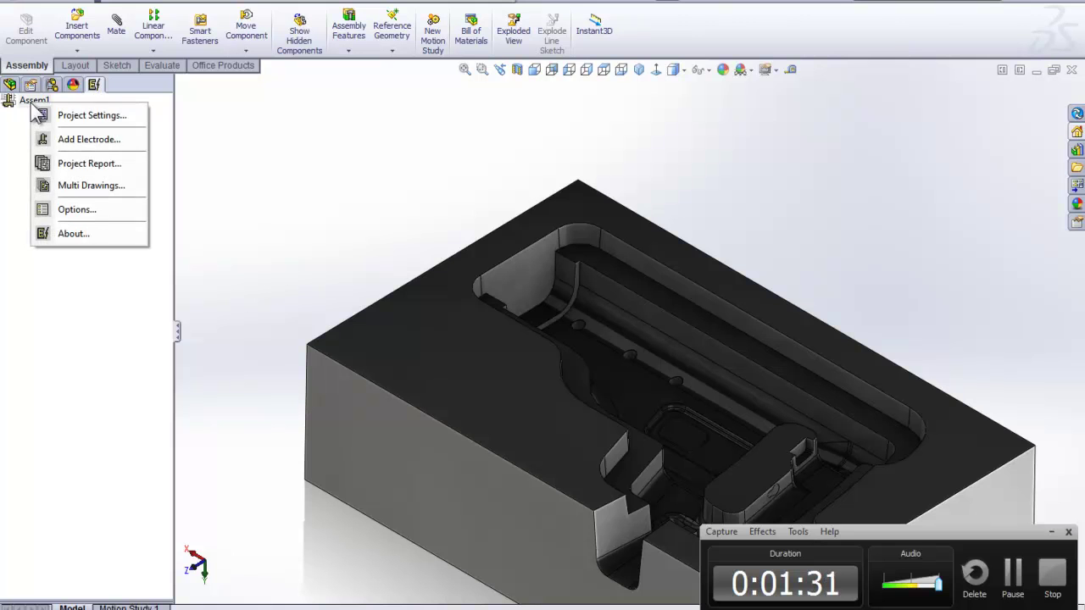
pyautogui.click(92, 140)
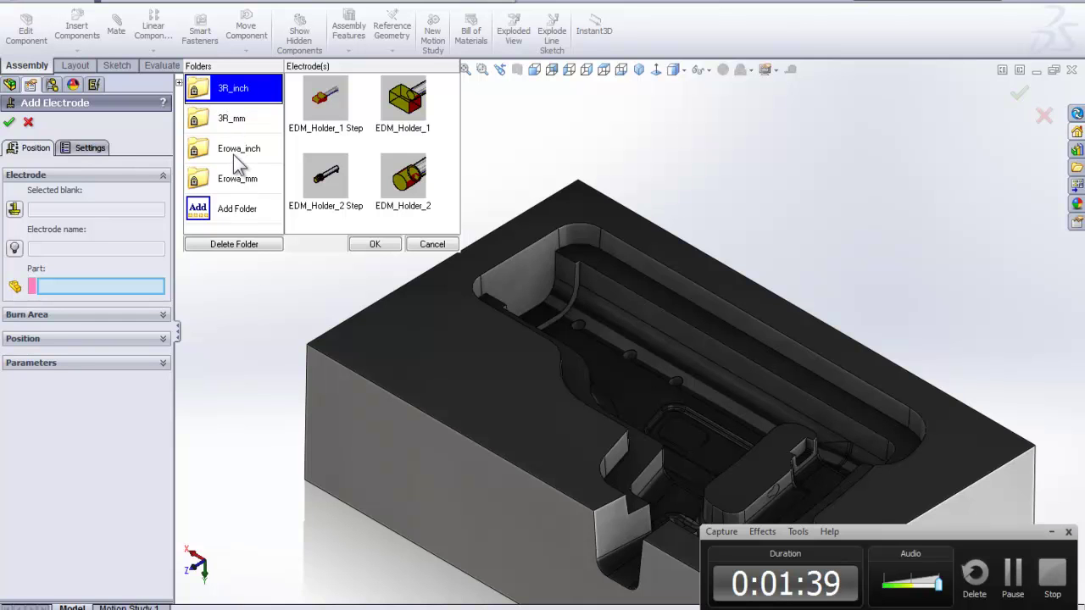
pyautogui.click(225, 182)
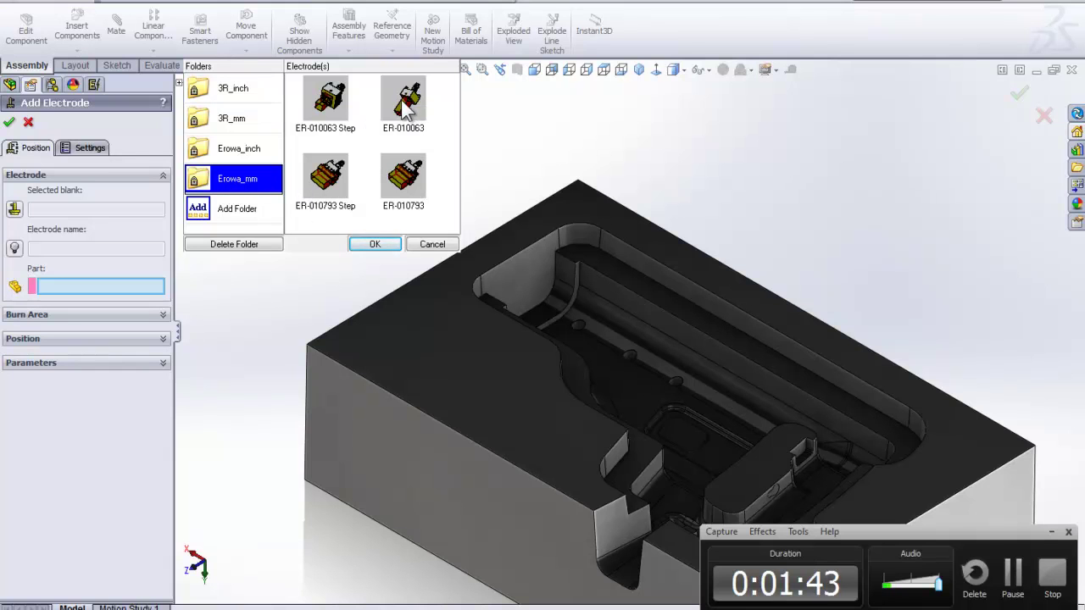
pyautogui.doubleClick(324, 174)
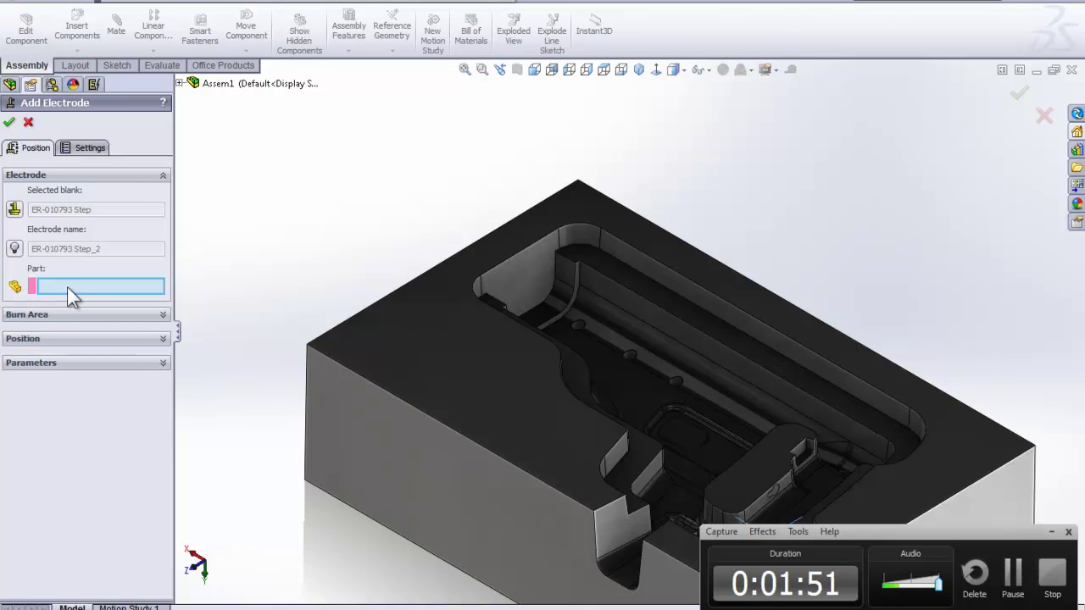
# Pick the cavity block as the electrode's part and its upper face as the work direction, reversed to point down into the cavity.
pyautogui.click(395, 346)
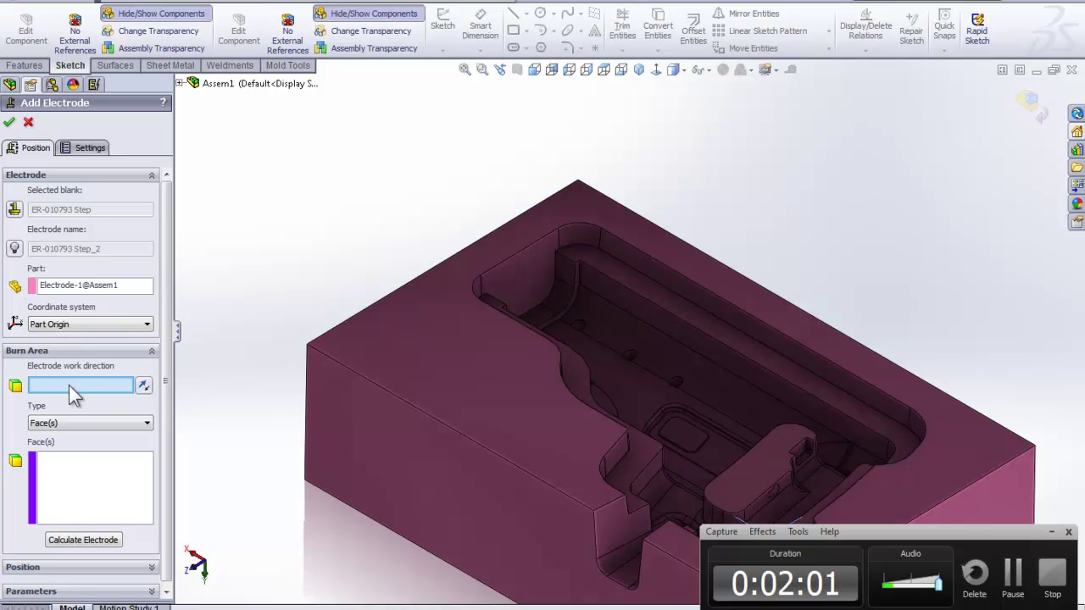
pyautogui.click(388, 342)
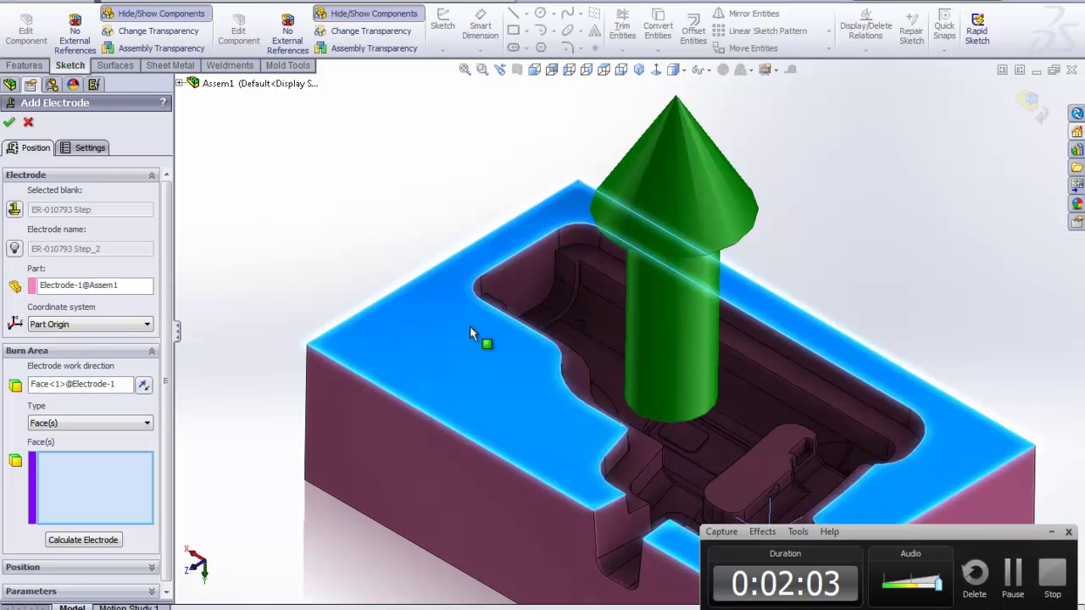
pyautogui.click(145, 386)
pyautogui.click(146, 386)
pyautogui.click(146, 385)
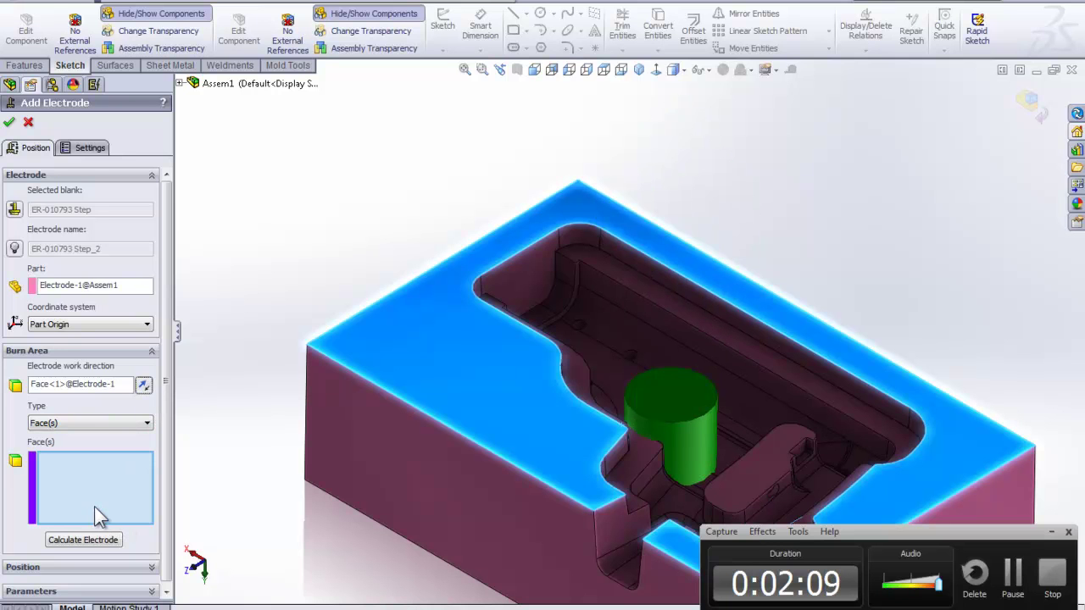
# Select seven burn-area faces at the pocket's end: the flat end wall, the curved stepped faces beside it and the narrow rim.
pyautogui.moveTo(457, 380); pyautogui.dragTo(368, 379, button='middle')
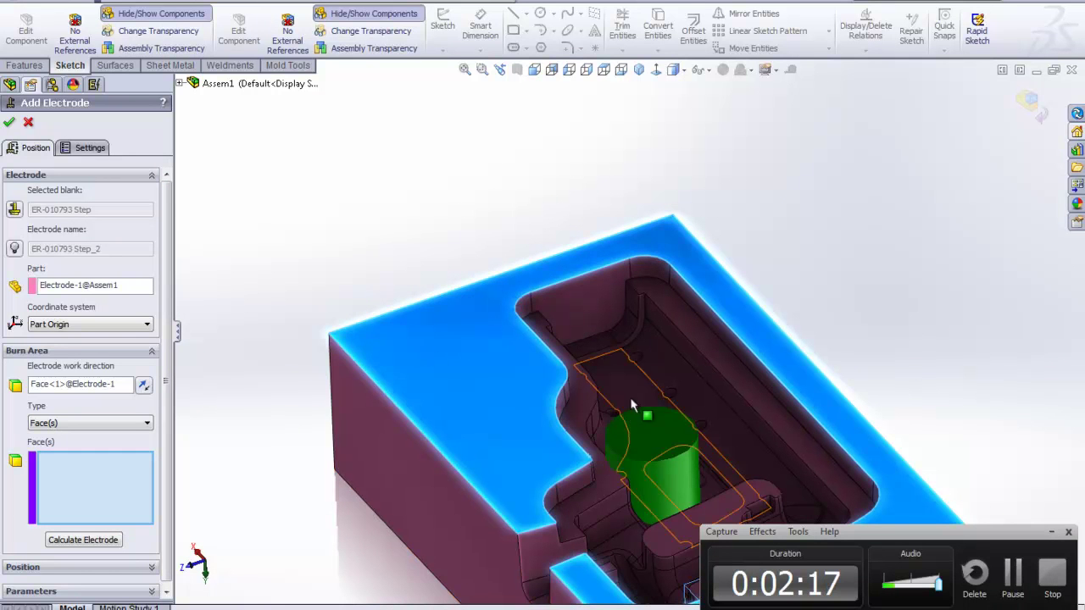
pyautogui.scroll(-5, 627, 322)
pyautogui.click(584, 334)
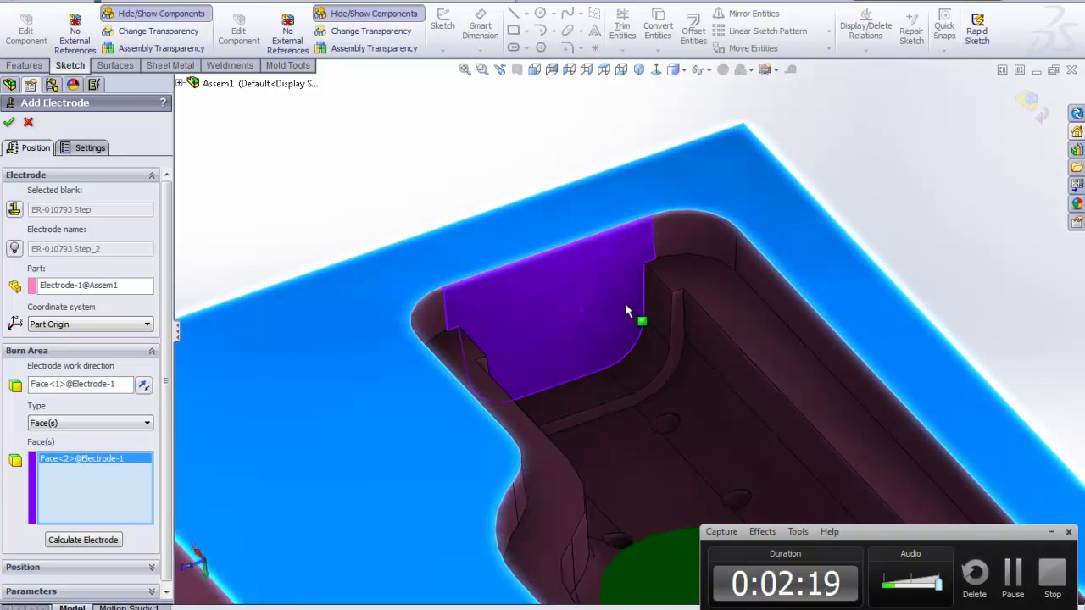
pyautogui.click(654, 319)
pyautogui.click(645, 381)
pyautogui.click(591, 388)
pyautogui.moveTo(590, 386); pyautogui.dragTo(533, 432, button='middle')
pyautogui.click(465, 392)
pyautogui.click(456, 386)
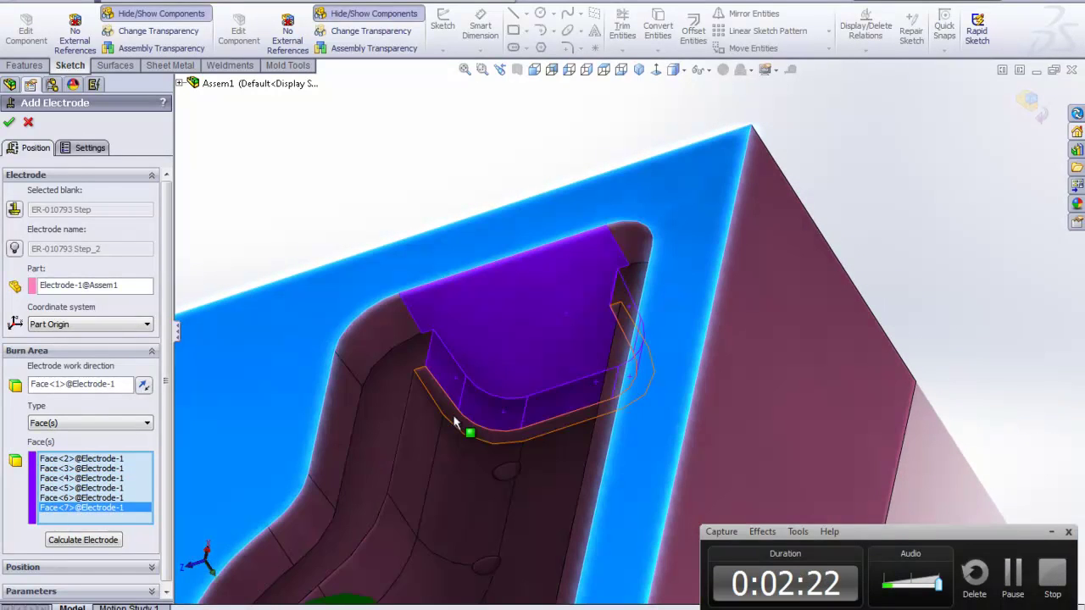
pyautogui.click(460, 429)
pyautogui.moveTo(547, 407)
pyautogui.mouseDown(button='middle')
pyautogui.moveTo(629, 362)
pyautogui.moveTo(650, 381)
pyautogui.mouseUp(button='middle')
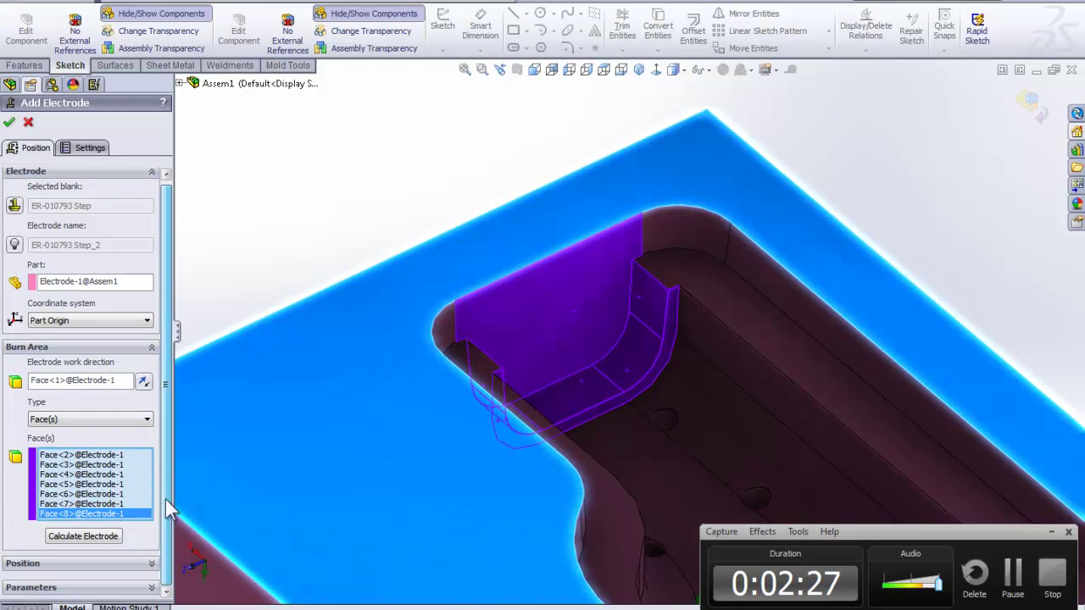
# Expand the electrode's position and parameter settings and calculate the electrode from the selected burn faces.
pyautogui.click(151, 567)
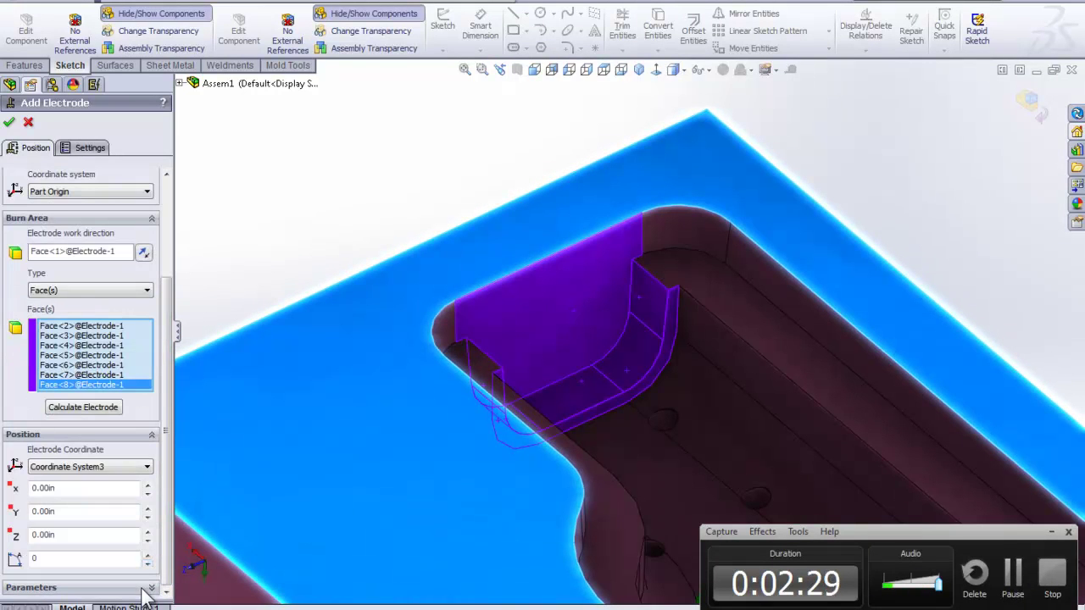
pyautogui.click(144, 592)
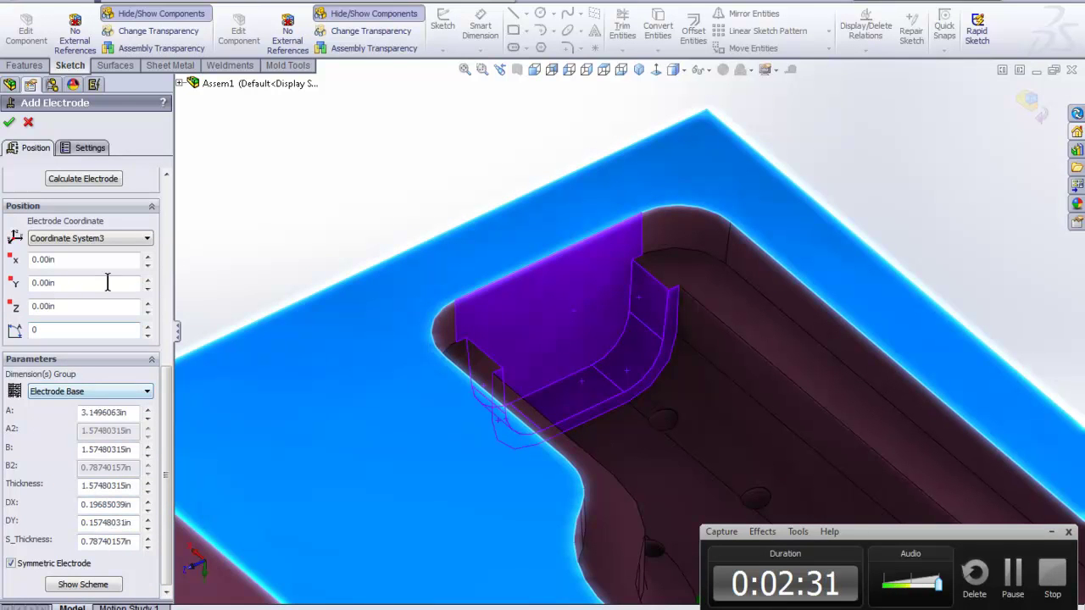
pyautogui.moveTo(169, 427); pyautogui.dragTo(172, 318)
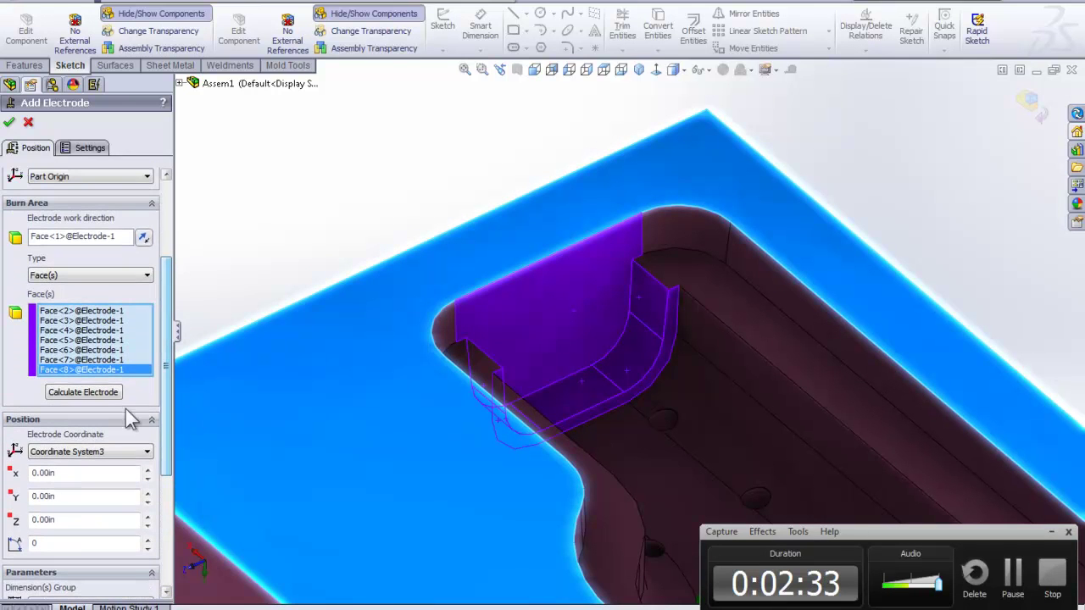
pyautogui.moveTo(453, 444)
pyautogui.mouseDown(button='middle')
pyautogui.moveTo(463, 373)
pyautogui.moveTo(456, 431)
pyautogui.mouseUp(button='middle')
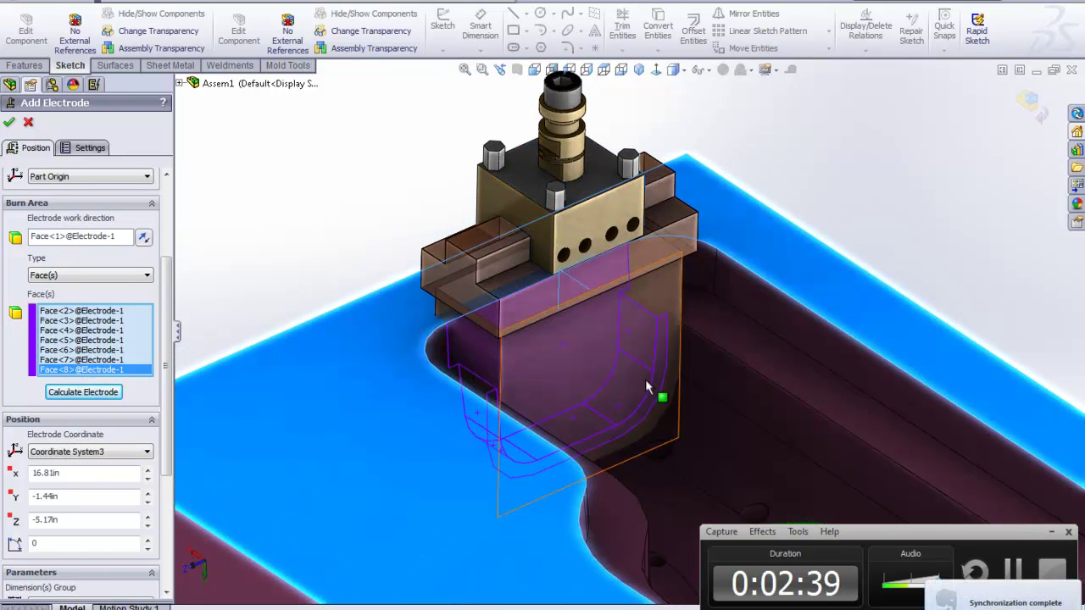
# Review the estimation clearances with their scheme diagram and accept the new electrode.
pyautogui.click(89, 149)
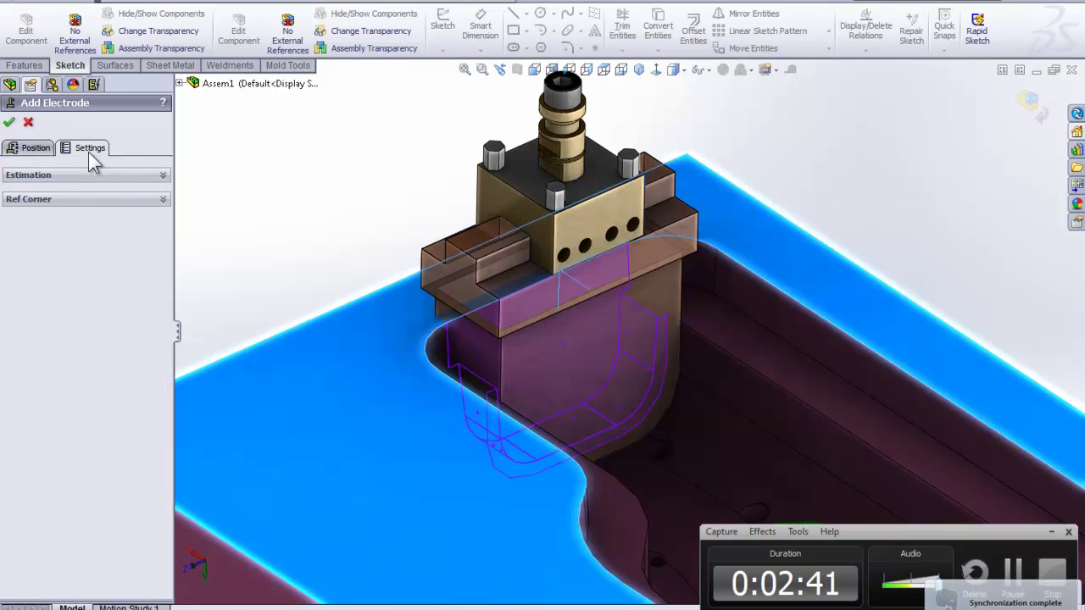
pyautogui.click(144, 173)
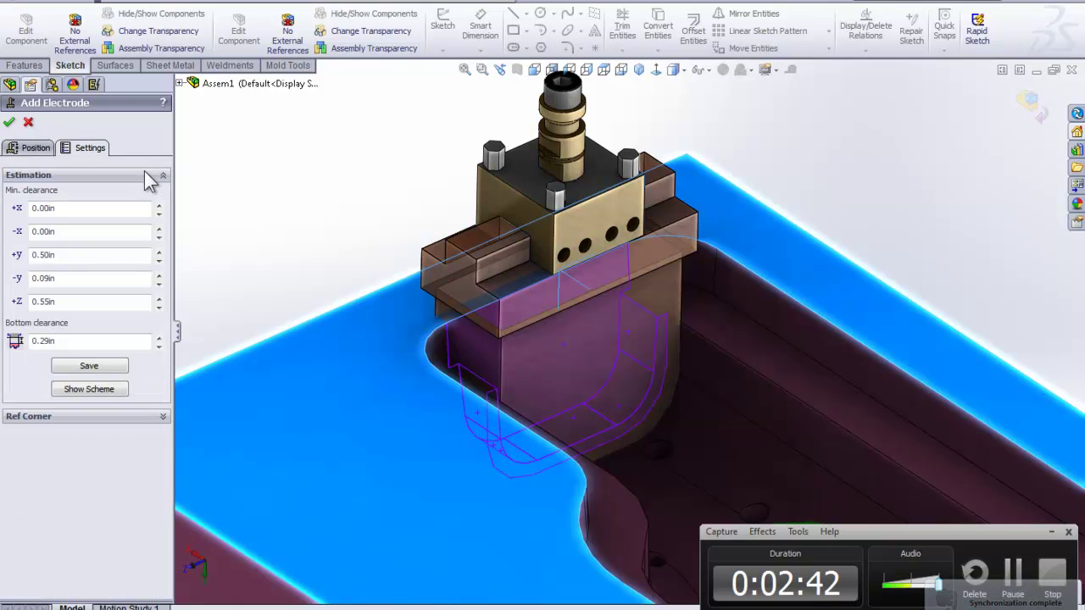
pyautogui.click(111, 390)
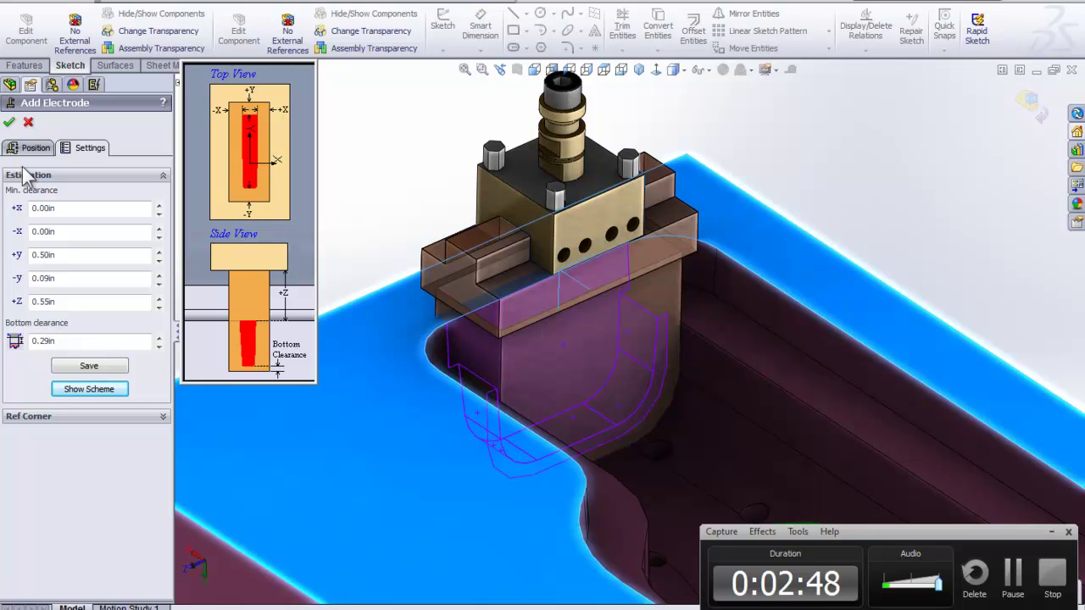
pyautogui.click(9, 122)
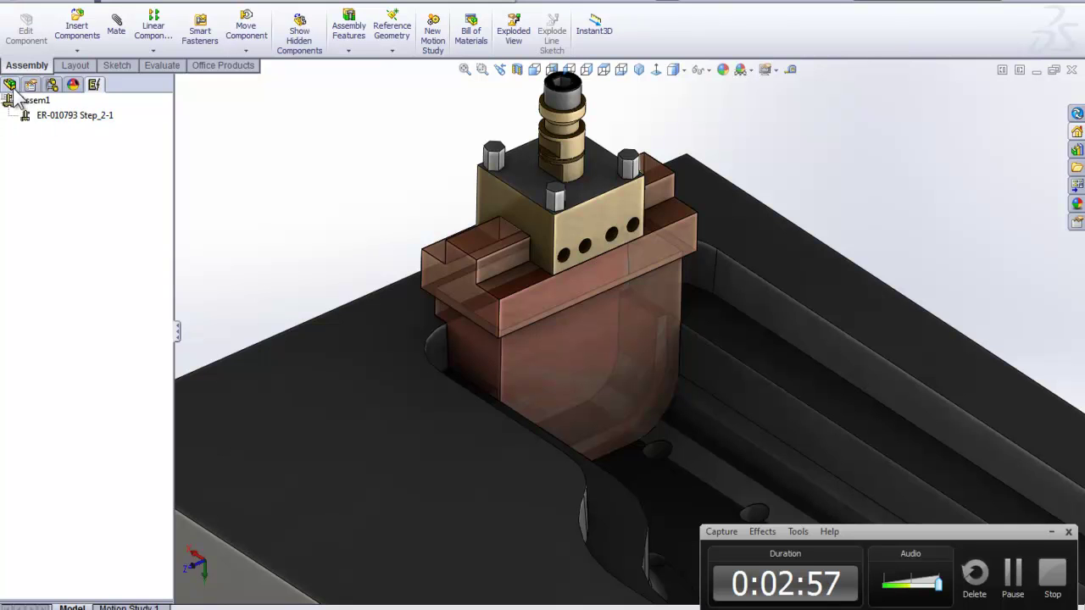
# Examine the cavity part and the added electrode component in the assembly tree, and return to the electrode project list.
pyautogui.click(33, 171)
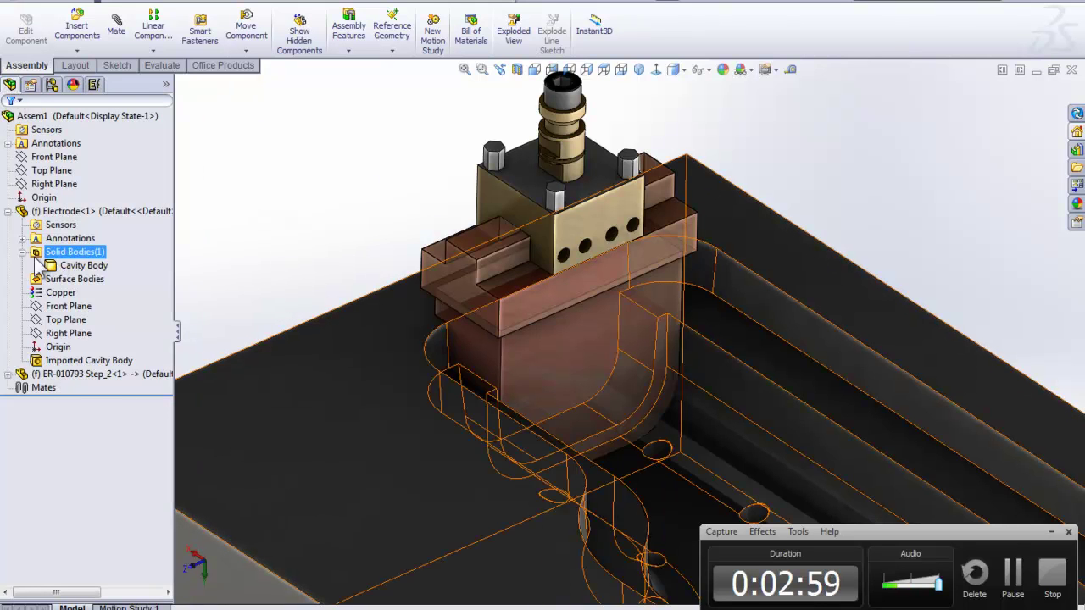
pyautogui.click(91, 379)
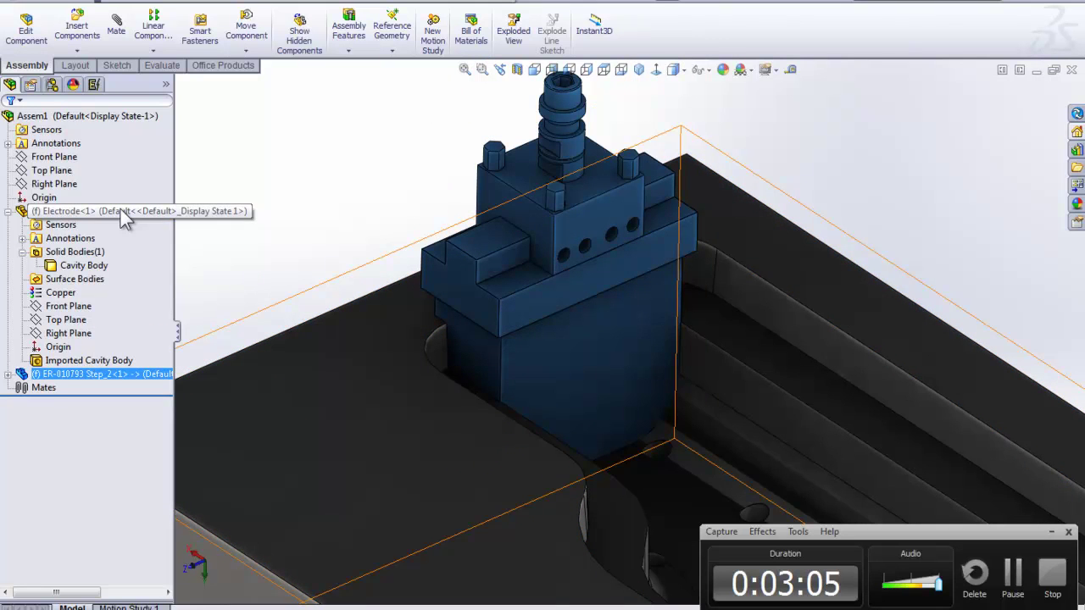
pyautogui.click(157, 214)
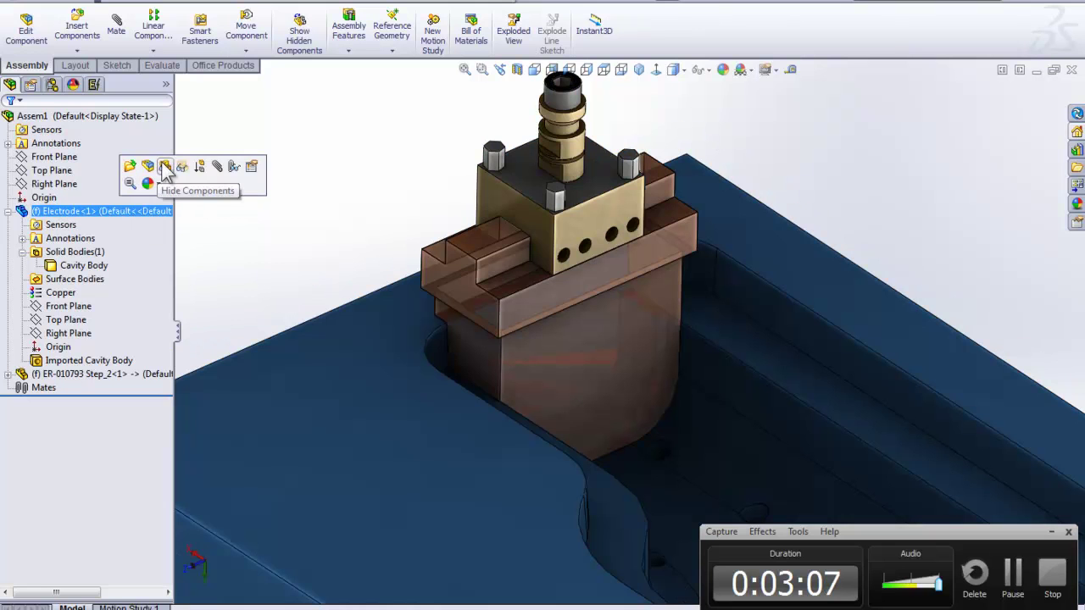
pyautogui.click(285, 223)
pyautogui.click(94, 85)
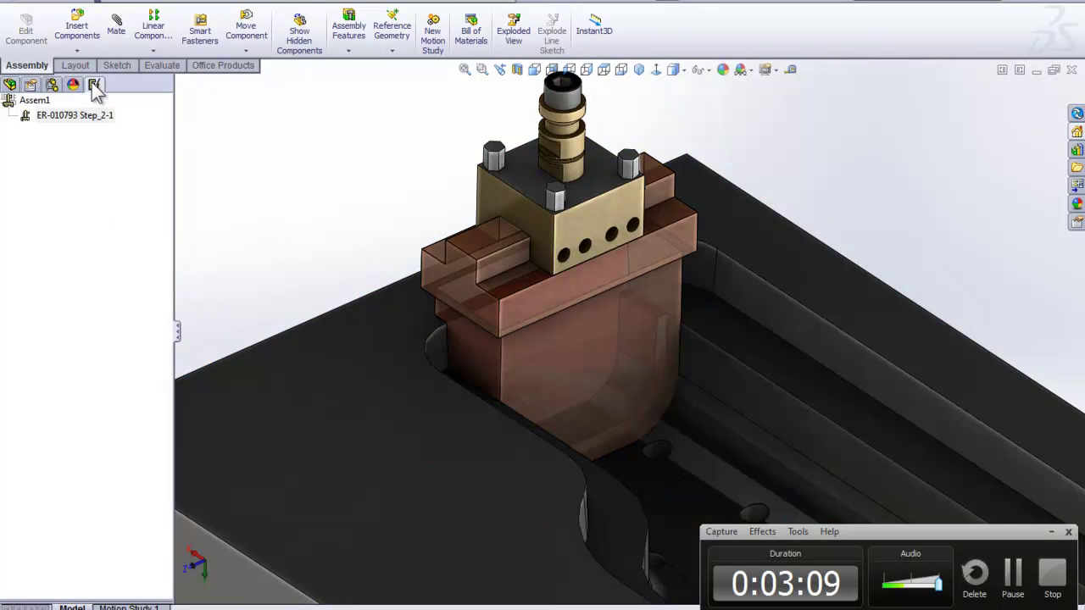
# Isolate the ER-010793 Step_2-1 electrode and examine its burn geometry from below.
pyautogui.rightClick(86, 117)
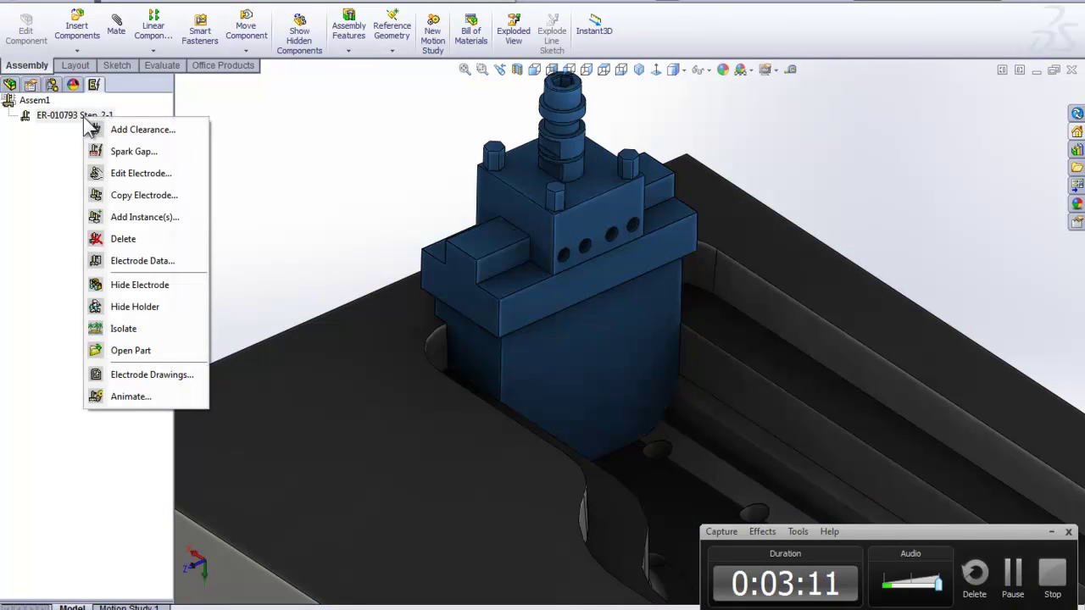
pyautogui.click(96, 331)
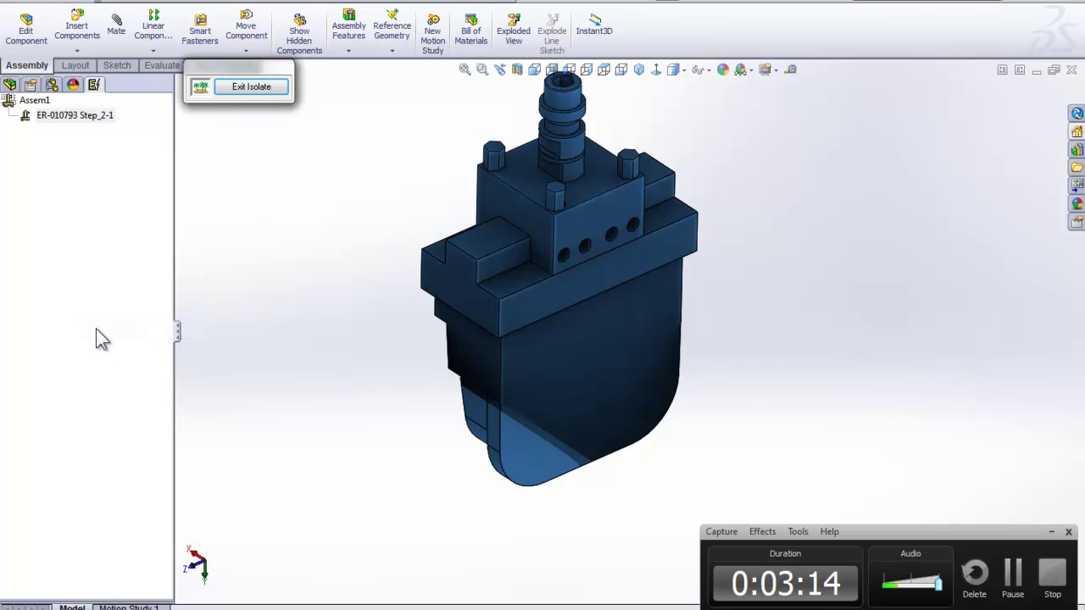
pyautogui.moveTo(369, 452); pyautogui.dragTo(571, 451, button='middle')
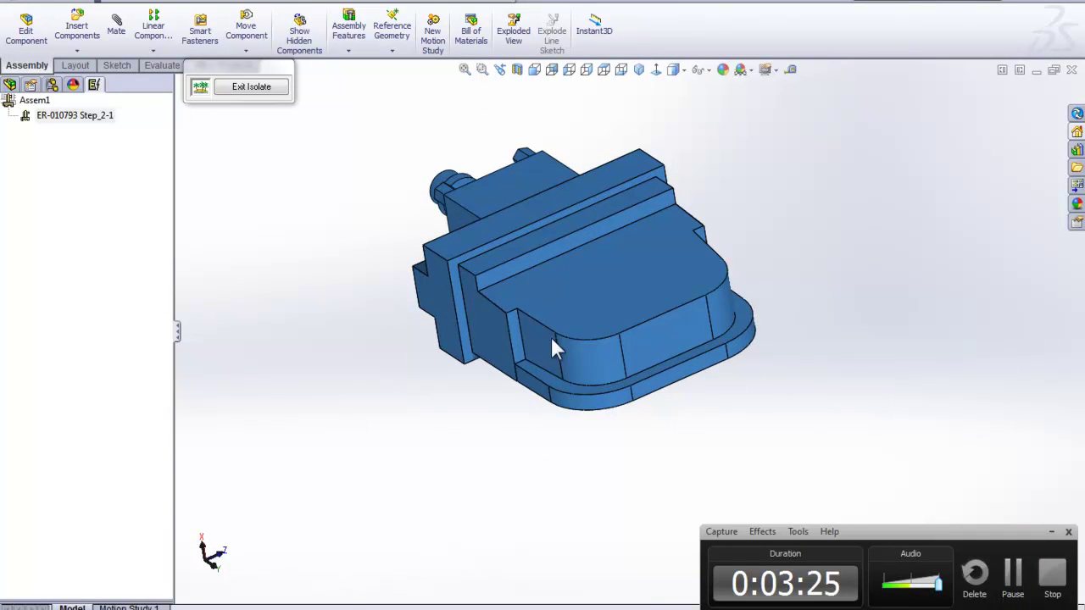
pyautogui.moveTo(572, 242); pyautogui.dragTo(568, 234, button='middle')
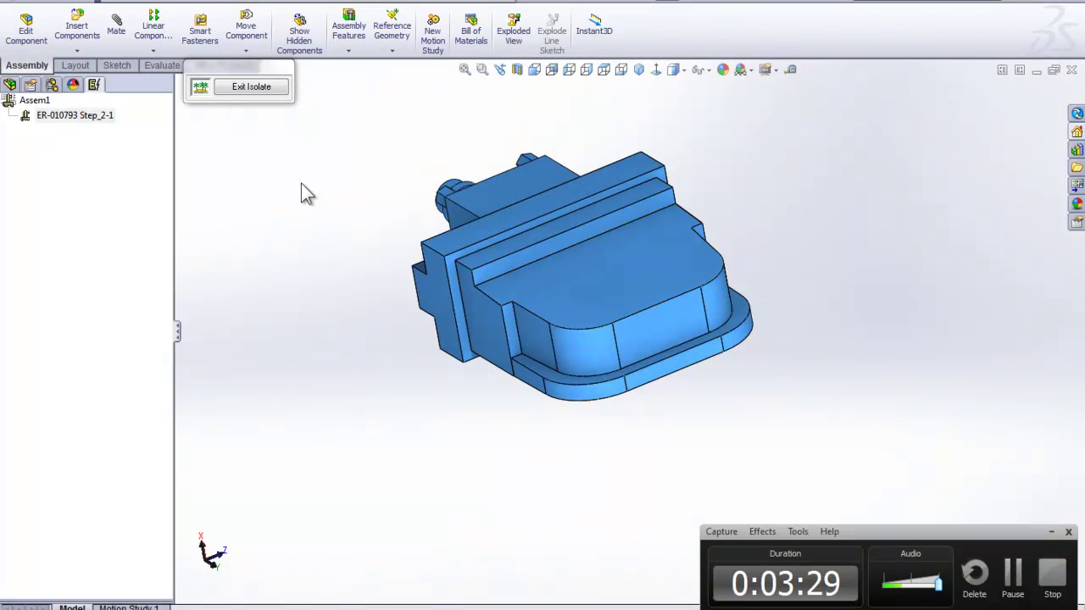
pyautogui.scroll(-3, 581, 263)
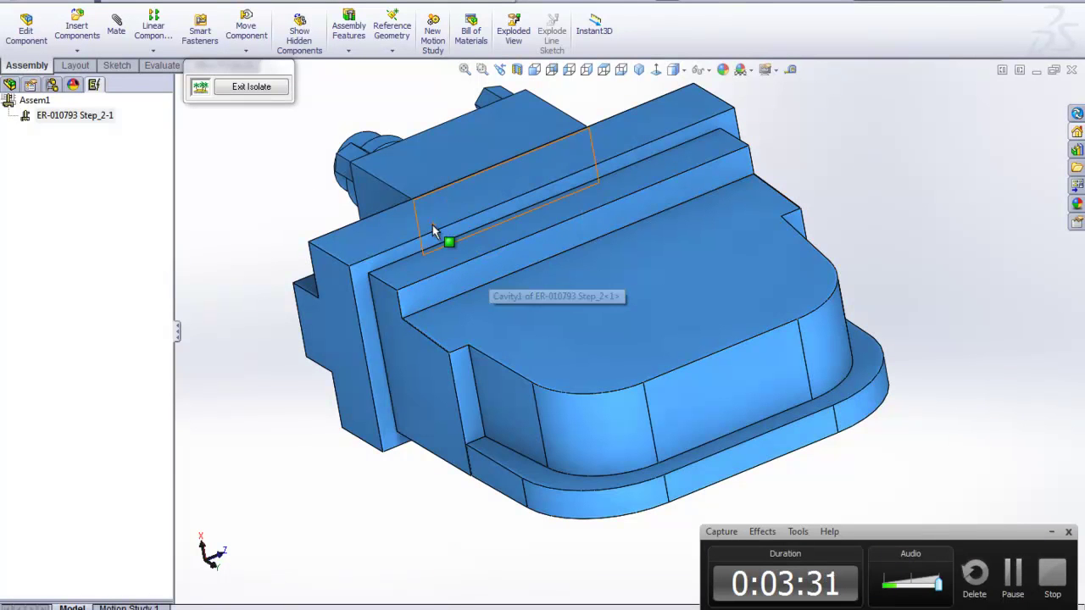
# Exit the isolated view and examine where the electrode's base meets the cavity block near the pocket corner.
pyautogui.click(252, 87)
pyautogui.scroll(-5, 568, 381)
pyautogui.moveTo(654, 357); pyautogui.dragTo(735, 346, button='middle')
pyautogui.scroll(-8, 662, 343)
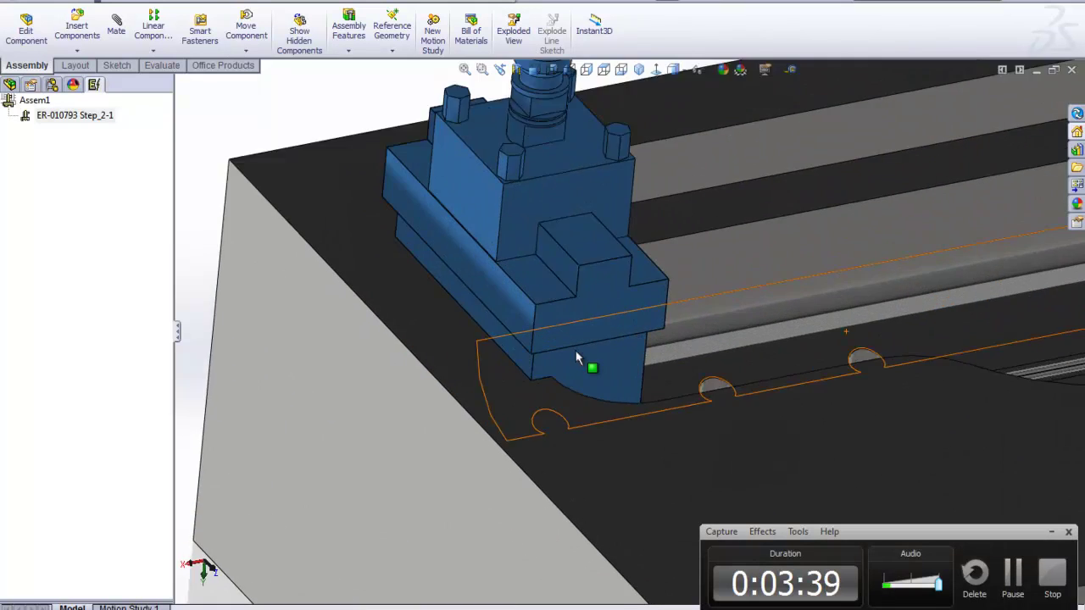
pyautogui.scroll(-5, 531, 395)
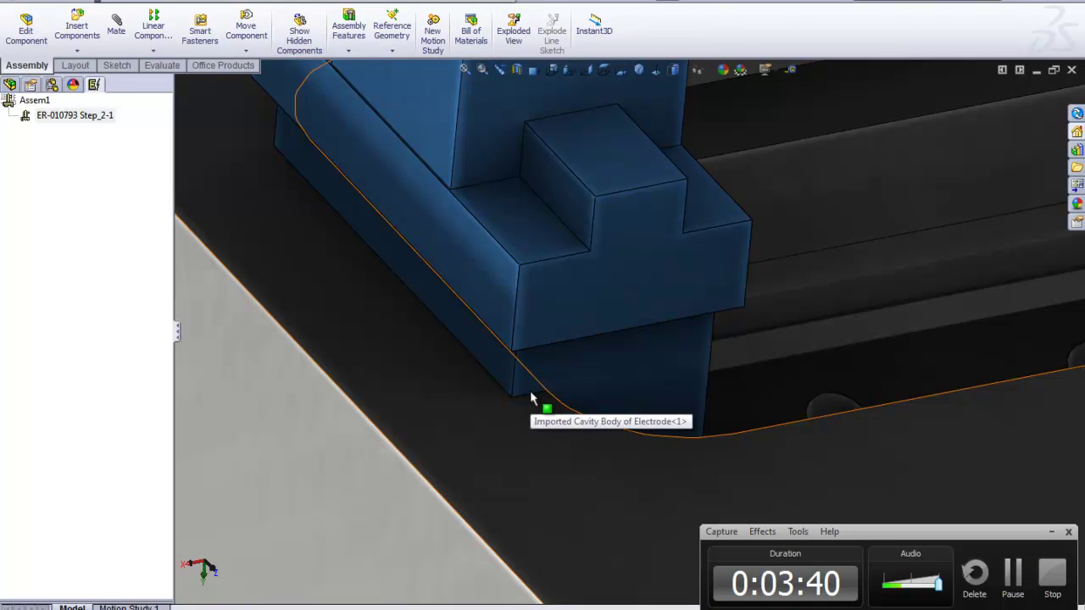
# Isolate the ER-010793 Step_2-1 electrode from the cavity block.
pyautogui.rightClick(76, 119)
pyautogui.click(110, 324)
pyautogui.scroll(8, 464, 396)
pyautogui.moveTo(484, 407)
pyautogui.mouseDown(button='middle')
pyautogui.moveTo(529, 132)
pyautogui.moveTo(503, 480)
pyautogui.moveTo(387, 516)
pyautogui.moveTo(496, 480)
pyautogui.moveTo(518, 380)
pyautogui.moveTo(594, 365)
pyautogui.moveTo(595, 485)
pyautogui.moveTo(569, 543)
pyautogui.moveTo(555, 509)
pyautogui.mouseUp(button='middle')
# Add a clearance to the electrode, using the base's rim face as the reversed direction and the long side ledge as the clearance face.
pyautogui.rightClick(85, 123)
pyautogui.click(118, 129)
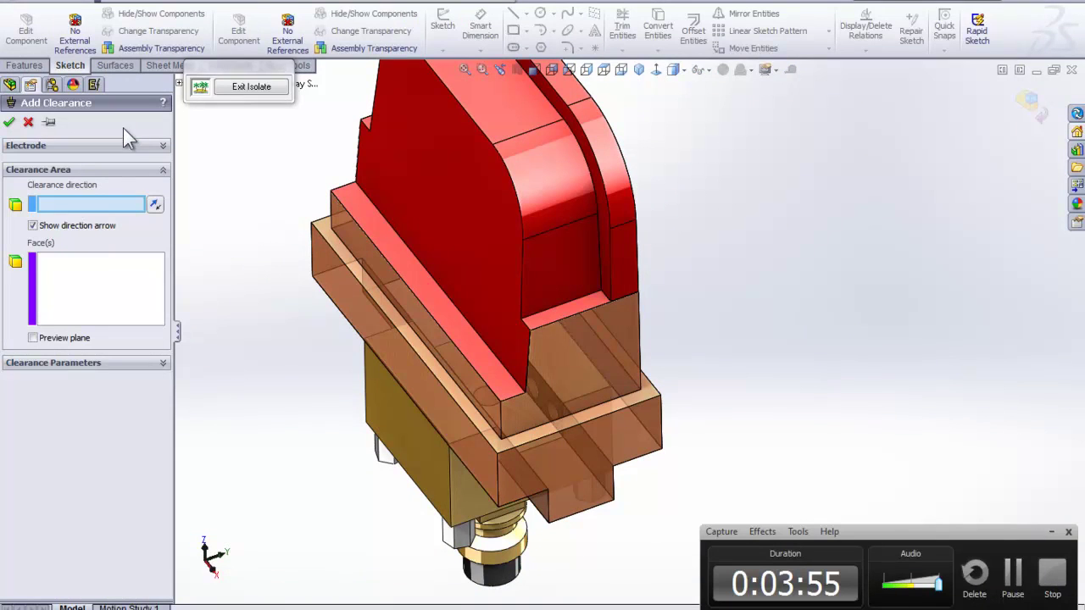
pyautogui.click(649, 391)
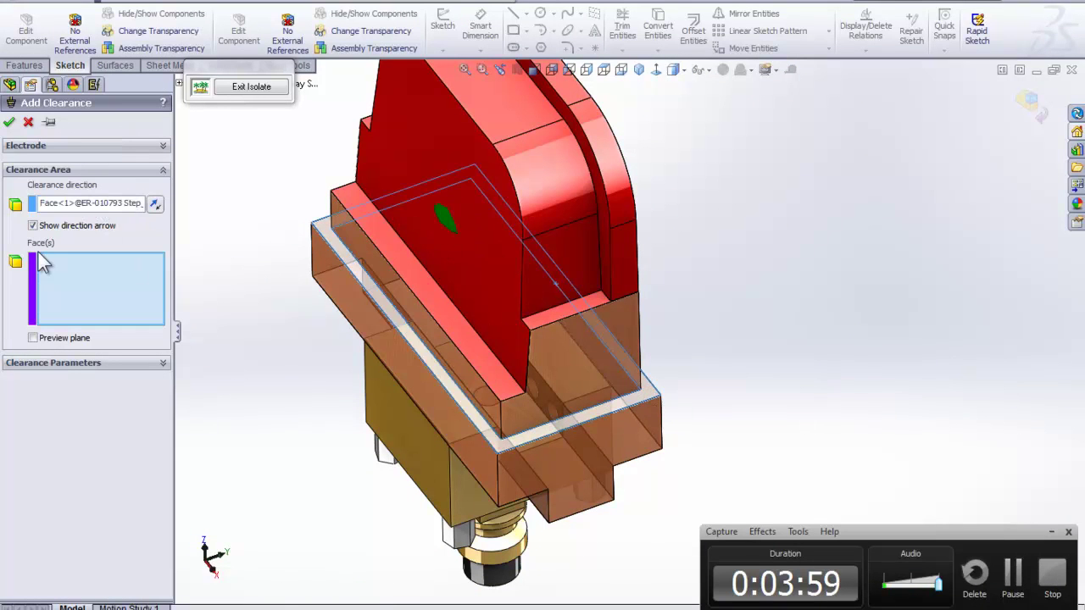
pyautogui.click(155, 204)
pyautogui.click(155, 203)
pyautogui.click(155, 203)
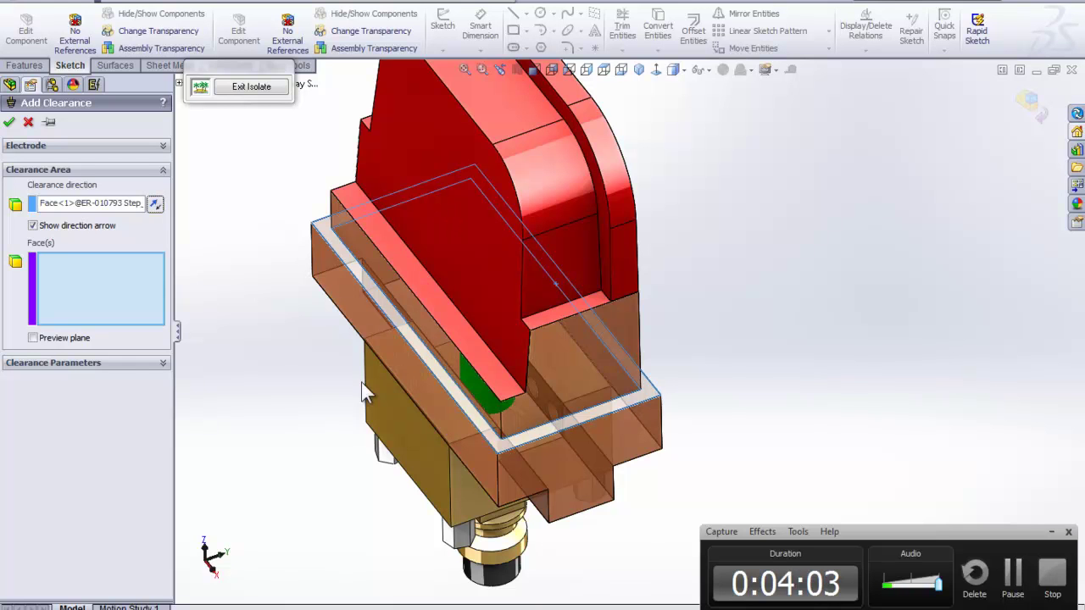
pyautogui.moveTo(364, 347); pyautogui.dragTo(399, 350, button='middle')
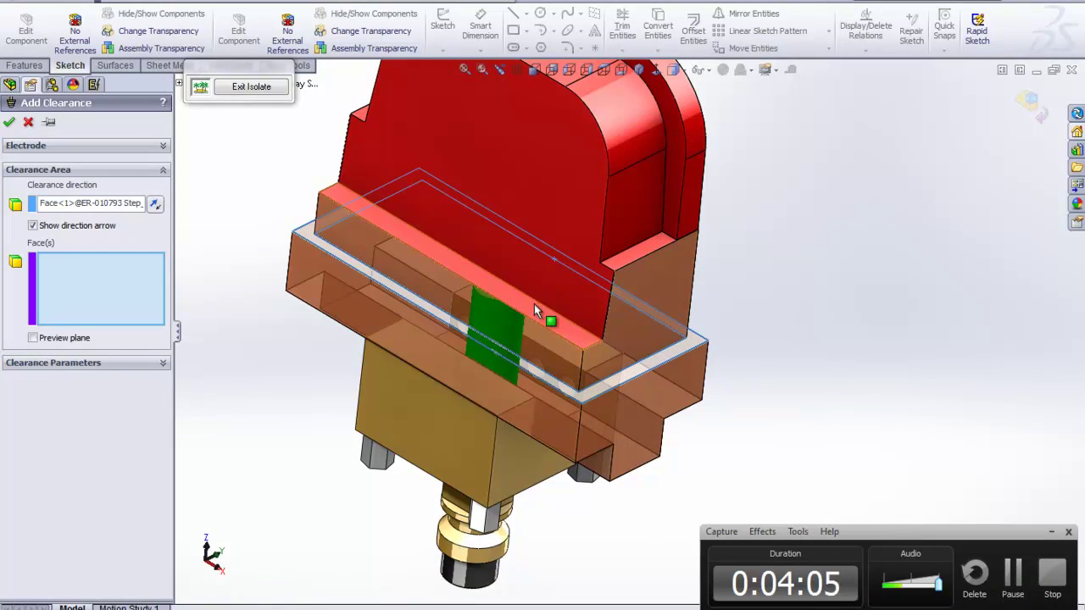
pyautogui.click(528, 312)
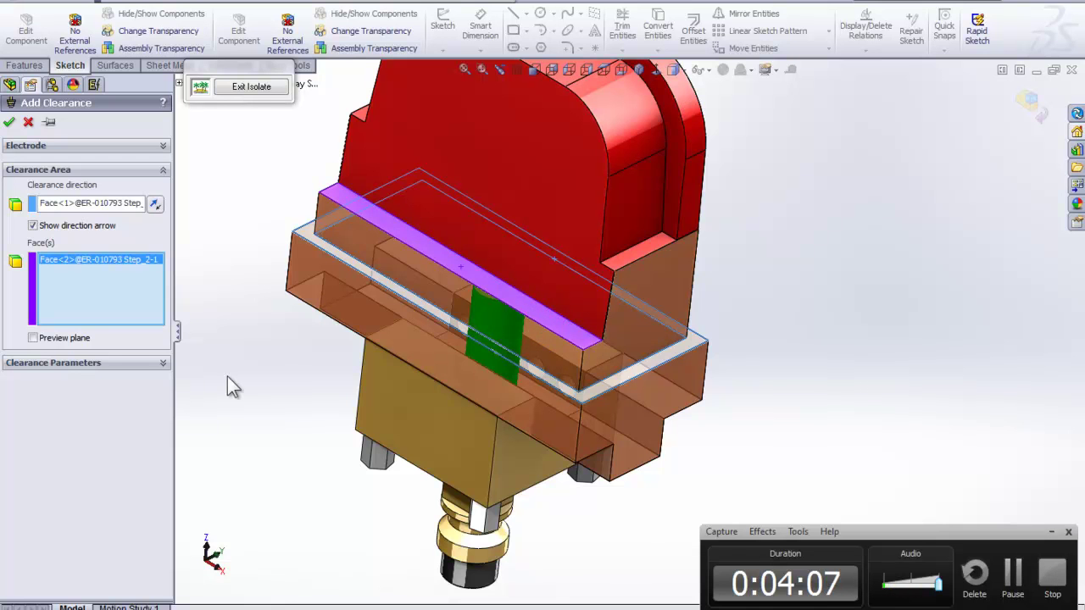
# Preview the clearance plane, set a Normal clearance Up To Vertex at the base's rim corner, and accept it.
pyautogui.click(161, 362)
pyautogui.moveTo(275, 469); pyautogui.dragTo(267, 442, button='middle')
pyautogui.click(110, 394)
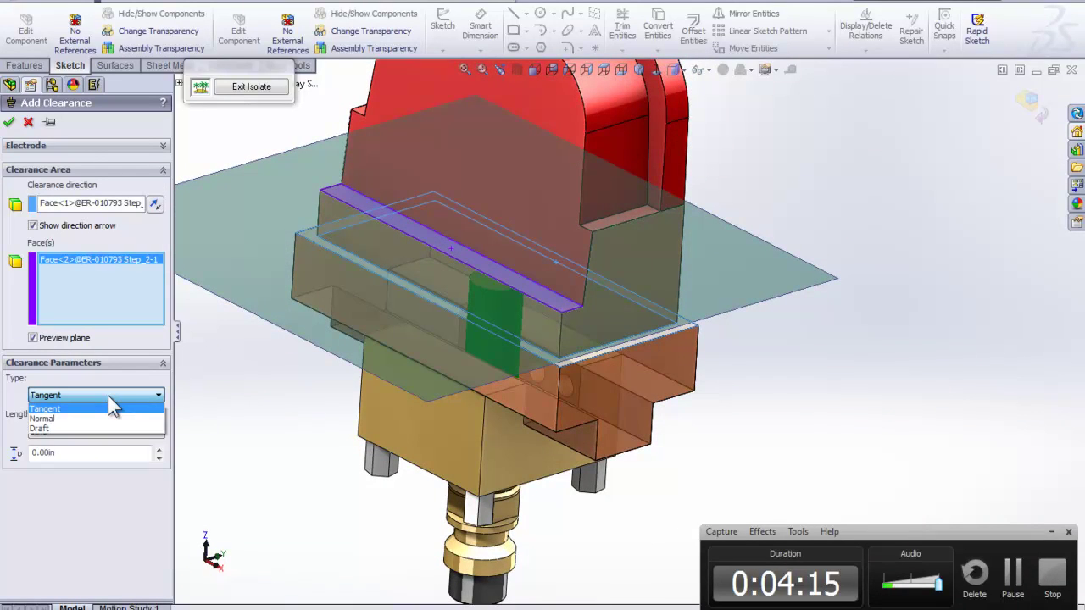
pyautogui.click(60, 418)
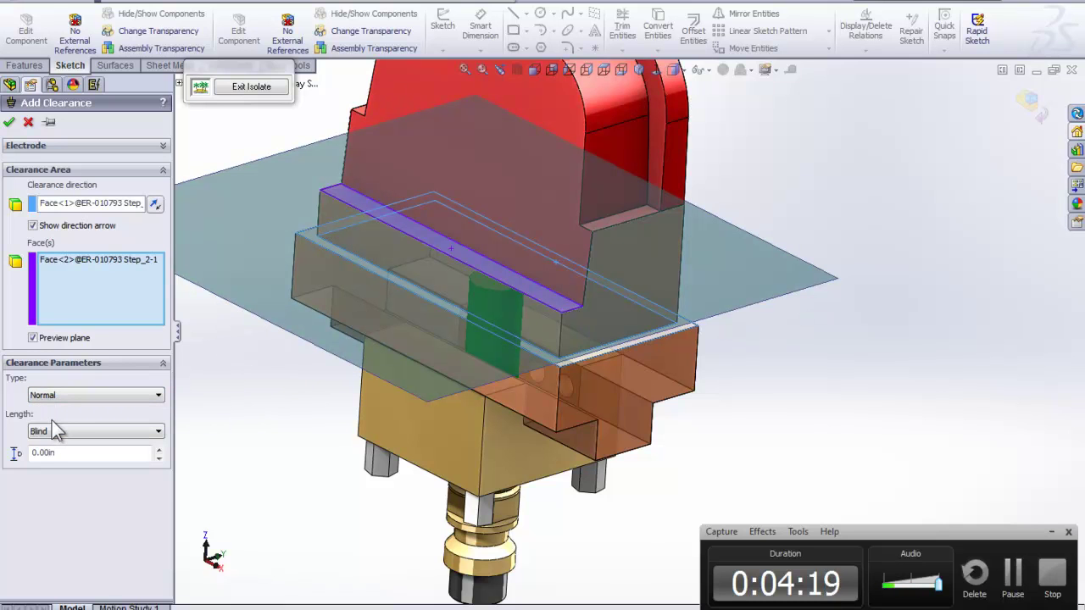
pyautogui.click(132, 433)
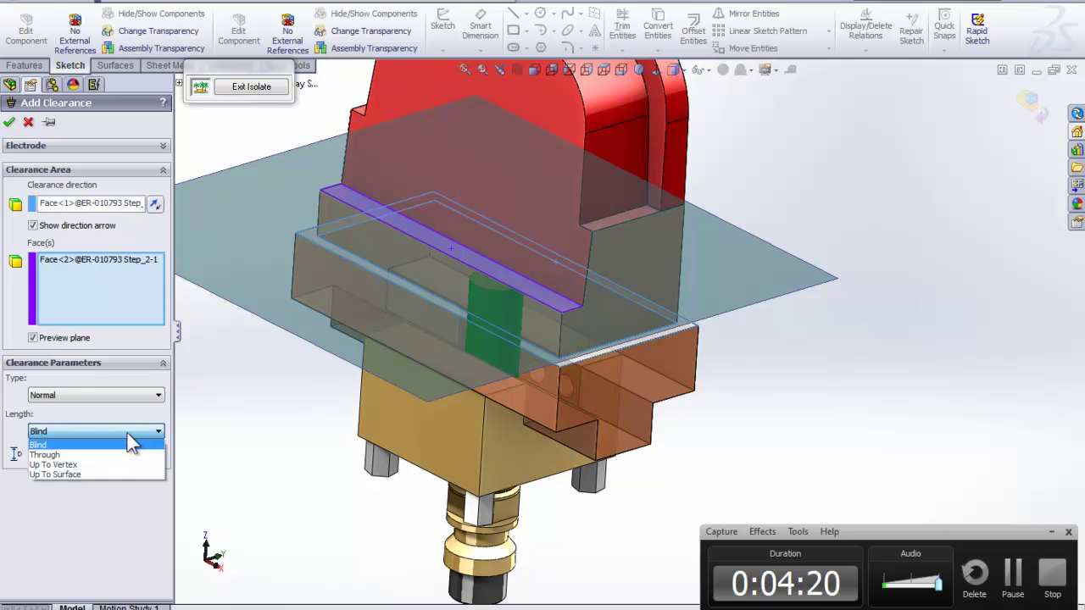
pyautogui.click(115, 465)
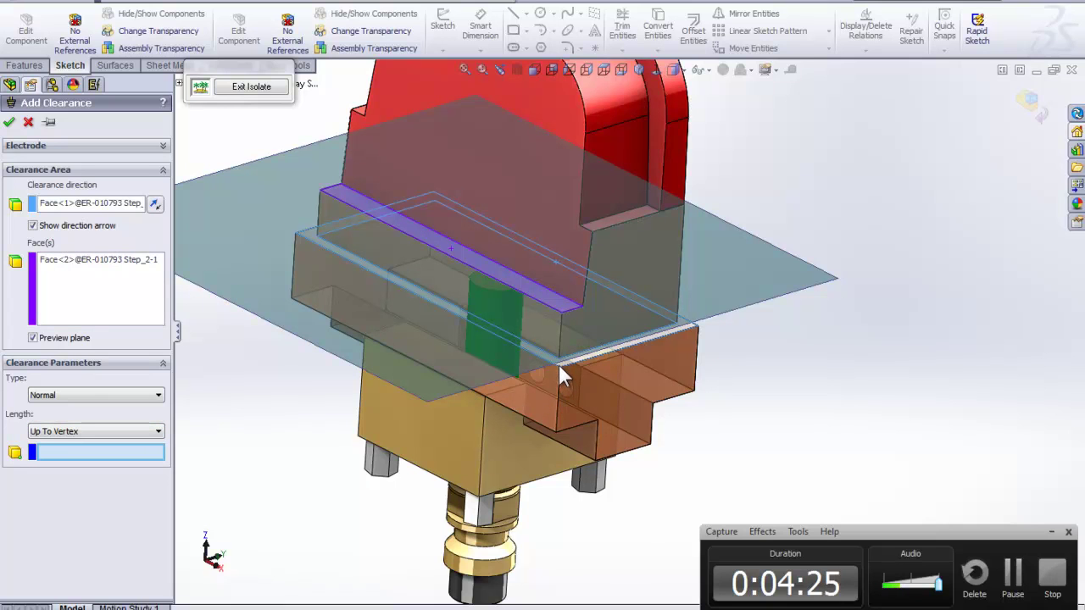
pyautogui.click(696, 328)
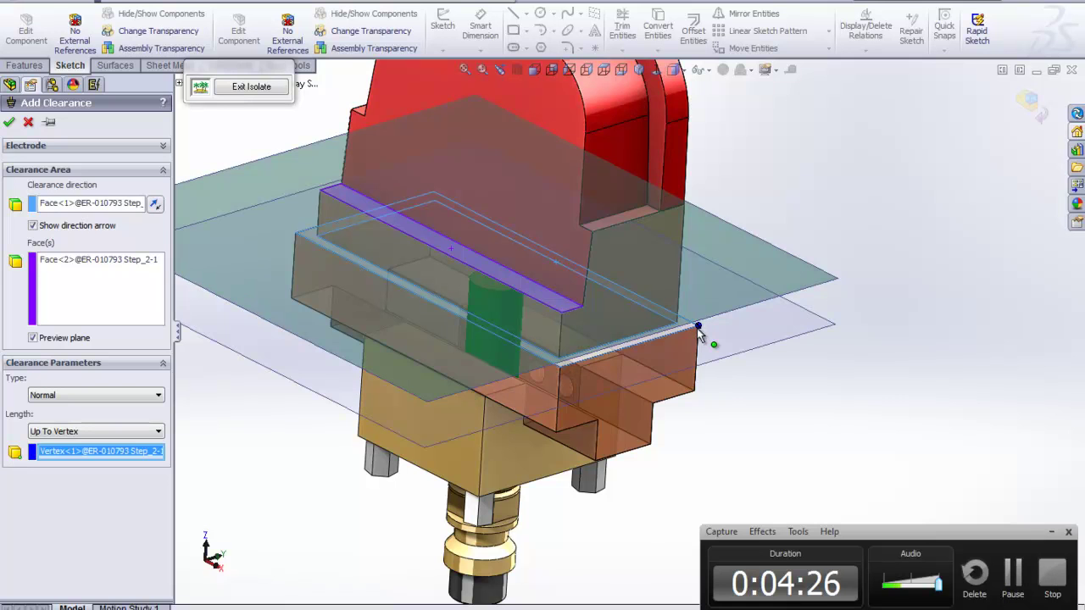
pyautogui.click(9, 122)
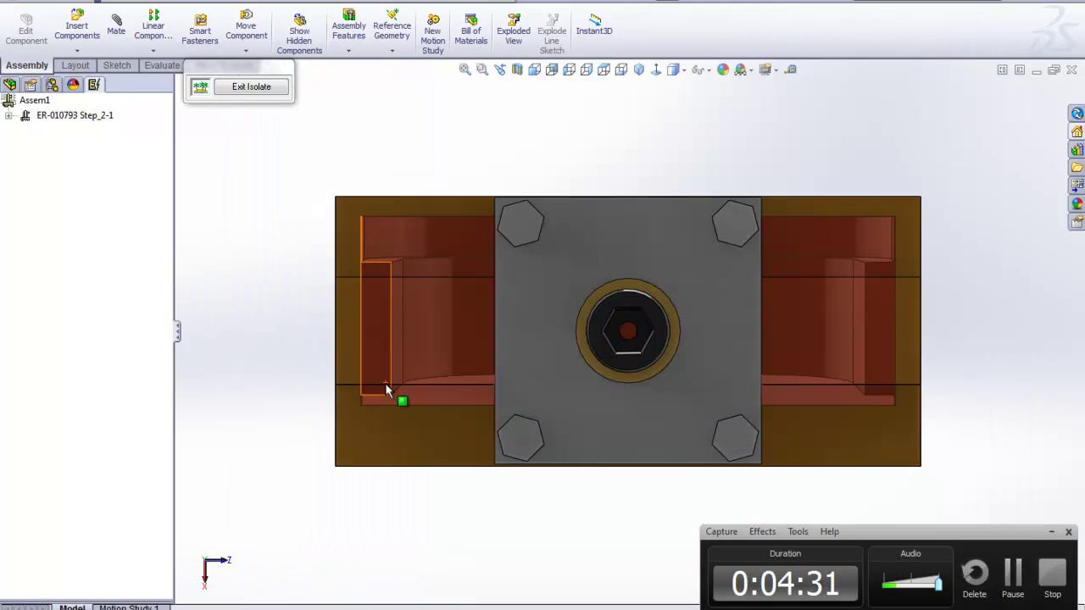
# Examine the new clearance along the electrode's base, then exit the isolated view and check the electrode seated in the cavity.
pyautogui.moveTo(395, 416); pyautogui.dragTo(642, 250, button='middle')
pyautogui.scroll(5, 682, 310)
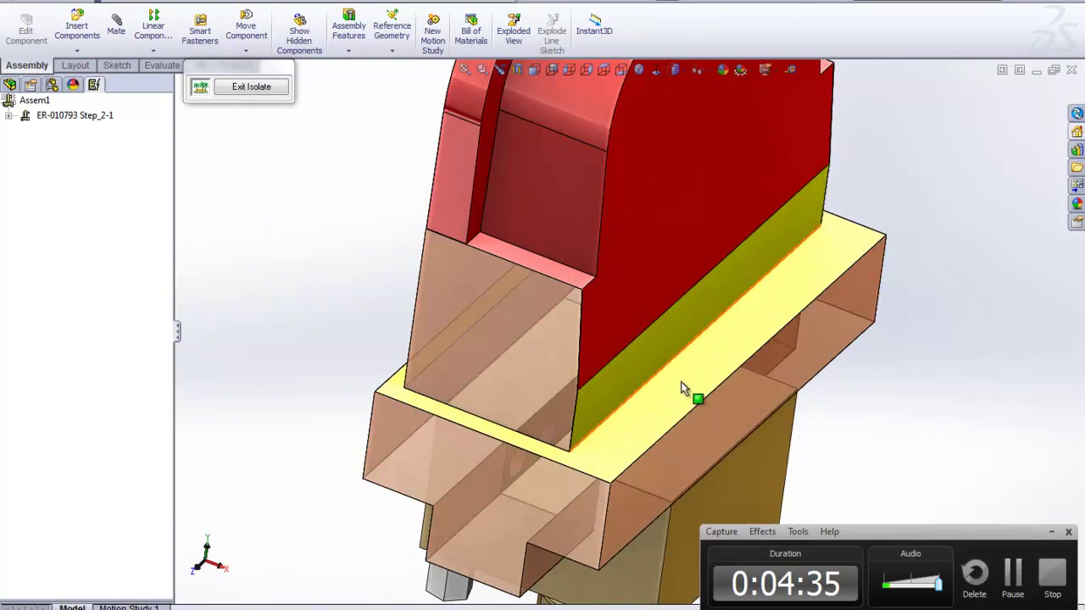
pyautogui.moveTo(666, 411); pyautogui.dragTo(746, 513, button='middle')
pyautogui.moveTo(558, 484)
pyautogui.mouseDown(button='middle')
pyautogui.moveTo(624, 382)
pyautogui.moveTo(659, 452)
pyautogui.moveTo(624, 380)
pyautogui.moveTo(574, 365)
pyautogui.moveTo(555, 439)
pyautogui.moveTo(582, 396)
pyautogui.mouseUp(button='middle')
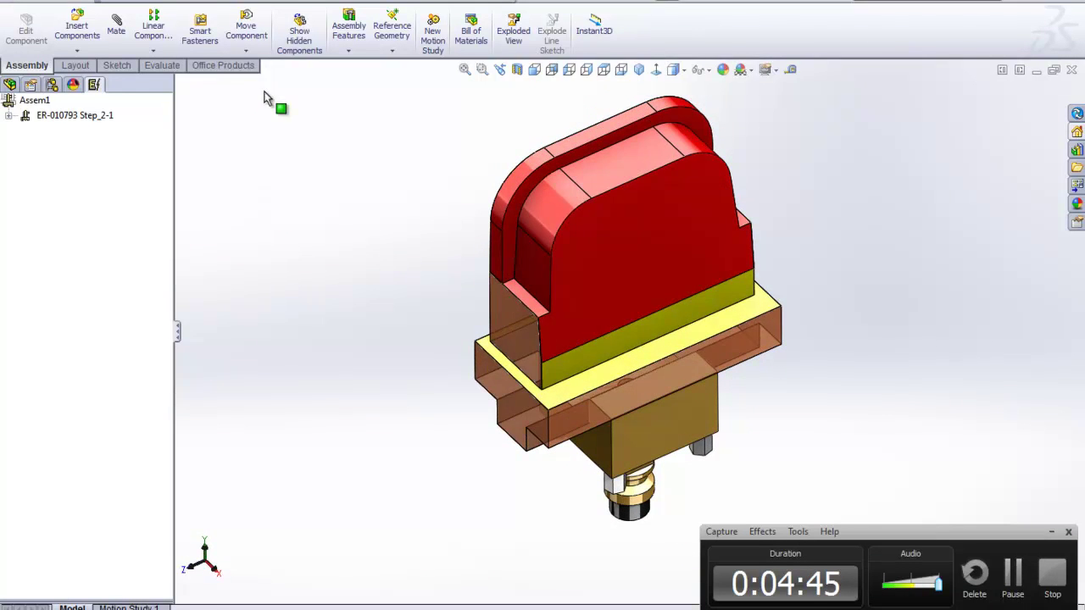
pyautogui.click(251, 86)
pyautogui.moveTo(582, 447); pyautogui.dragTo(593, 407, button='middle')
pyautogui.scroll(-3, 667, 356)
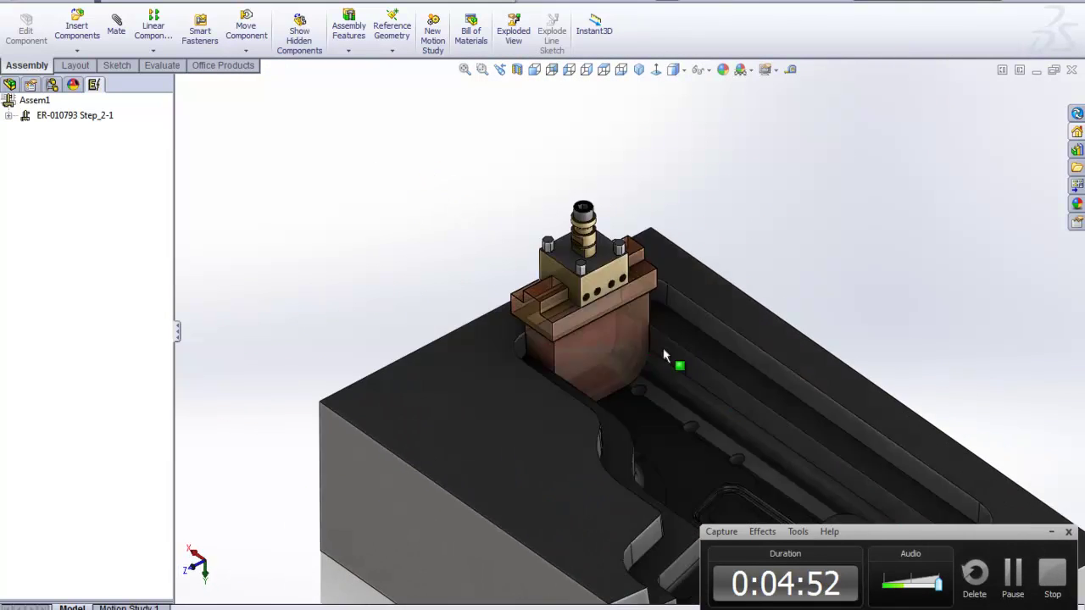
# Apply a spark gap of 0.004 in to the electrode's burn faces and expand the electrode's feature list.
pyautogui.rightClick(66, 118)
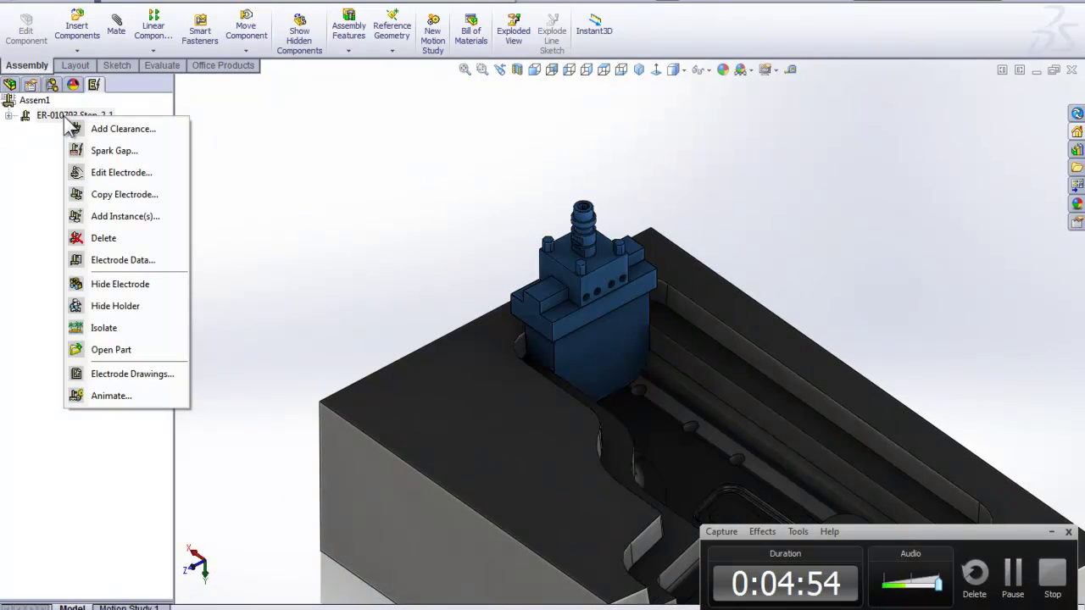
pyautogui.click(96, 150)
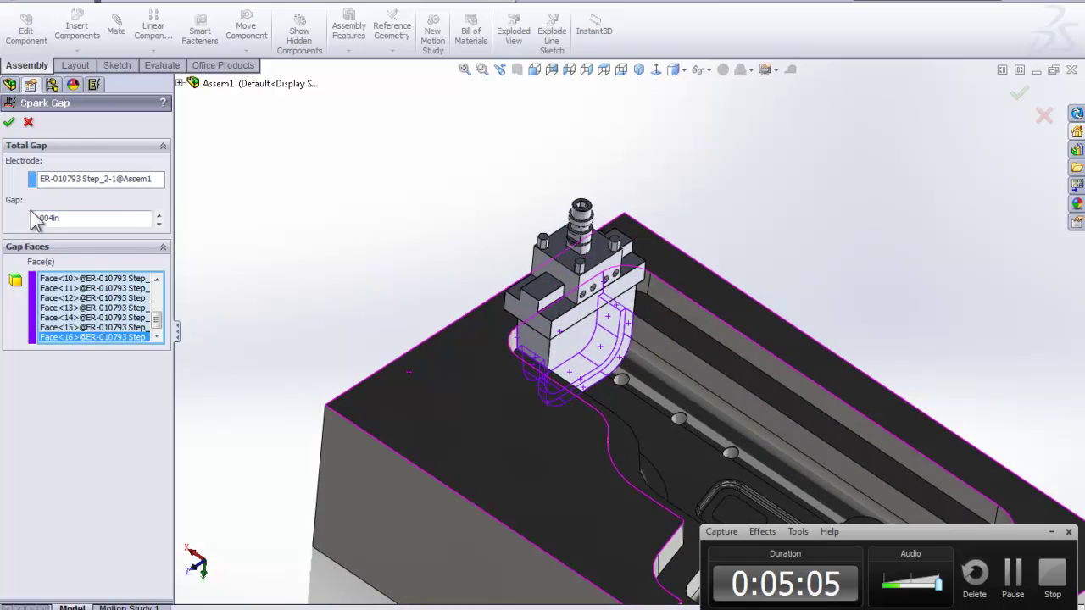
pyautogui.click(9, 123)
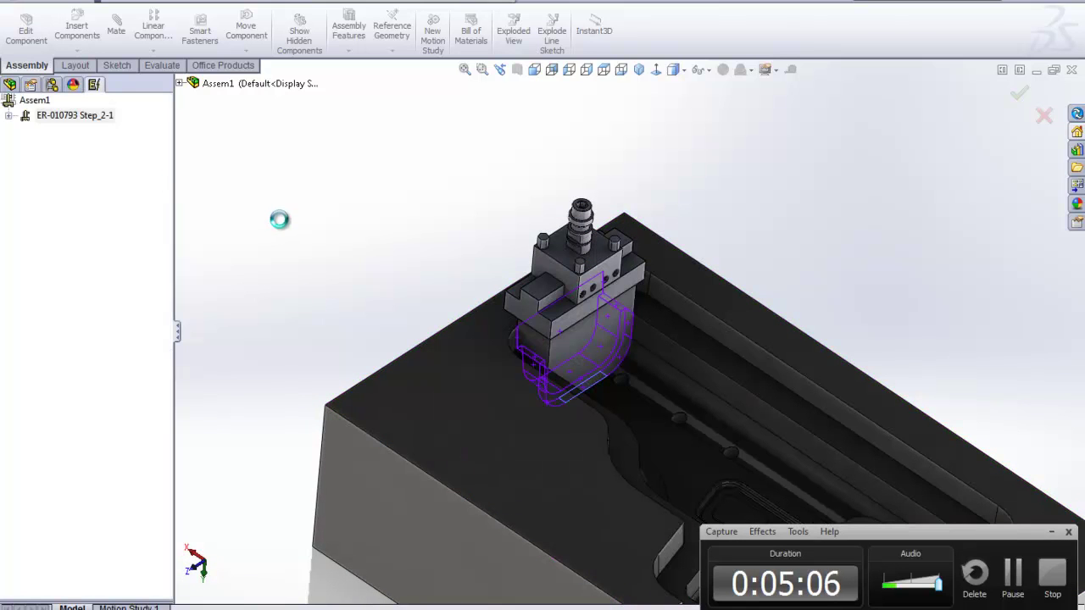
pyautogui.click(10, 117)
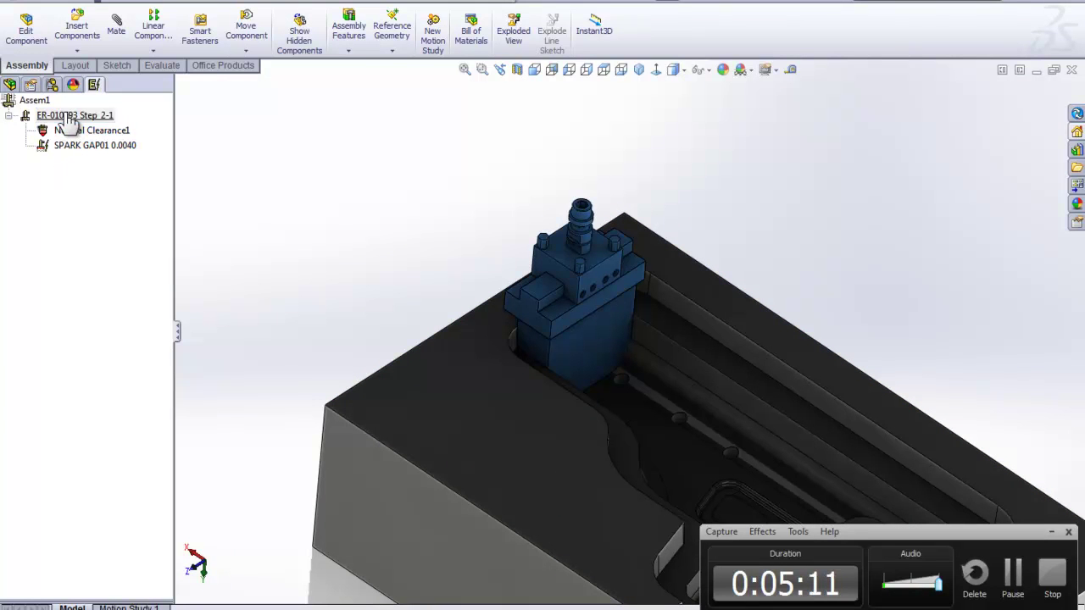
# Animate the electrode's travel in the cavity pocket, step through and play the motion, and close the animation.
pyautogui.rightClick(68, 117)
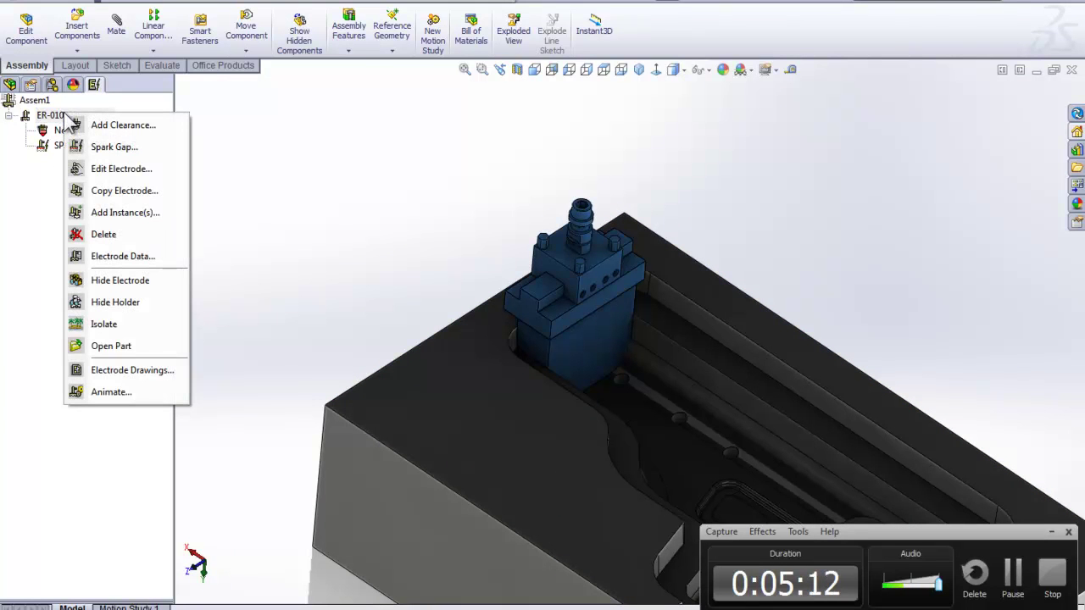
pyautogui.click(109, 393)
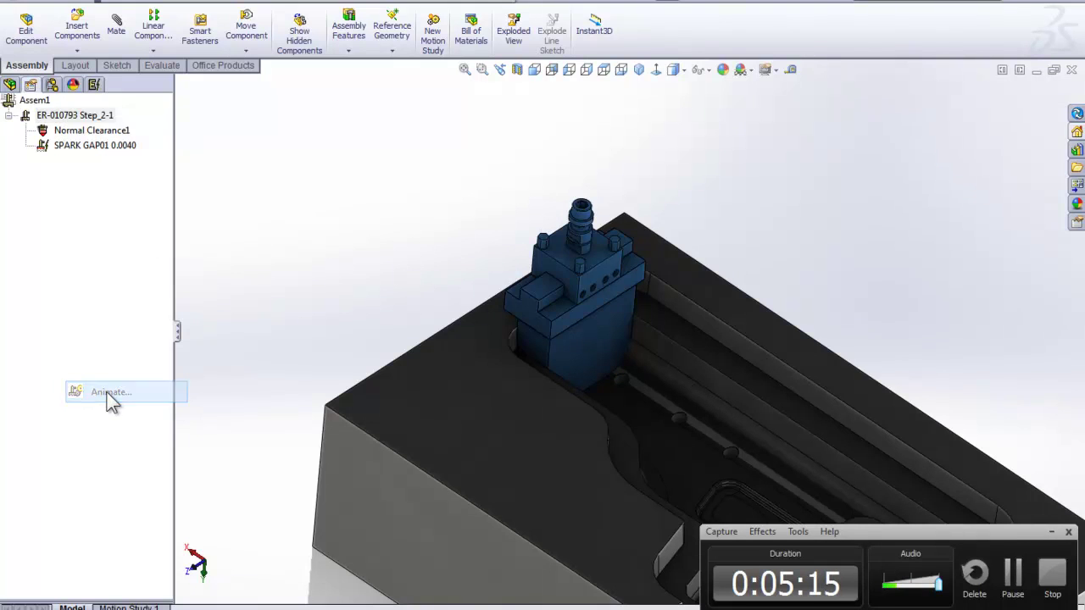
pyautogui.moveTo(463, 424); pyautogui.dragTo(649, 428, button='middle')
pyautogui.scroll(-5, 511, 378)
pyautogui.moveTo(22, 205); pyautogui.dragTo(136, 205)
pyautogui.moveTo(407, 377); pyautogui.dragTo(356, 383, button='middle')
pyautogui.click(112, 227)
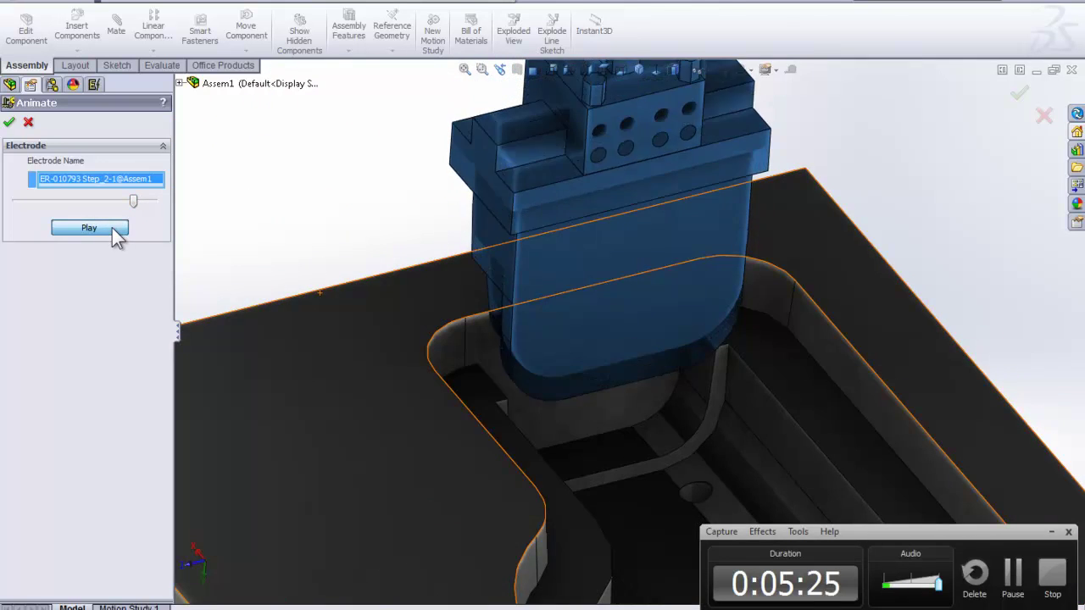
pyautogui.moveTo(16, 201); pyautogui.dragTo(82, 203)
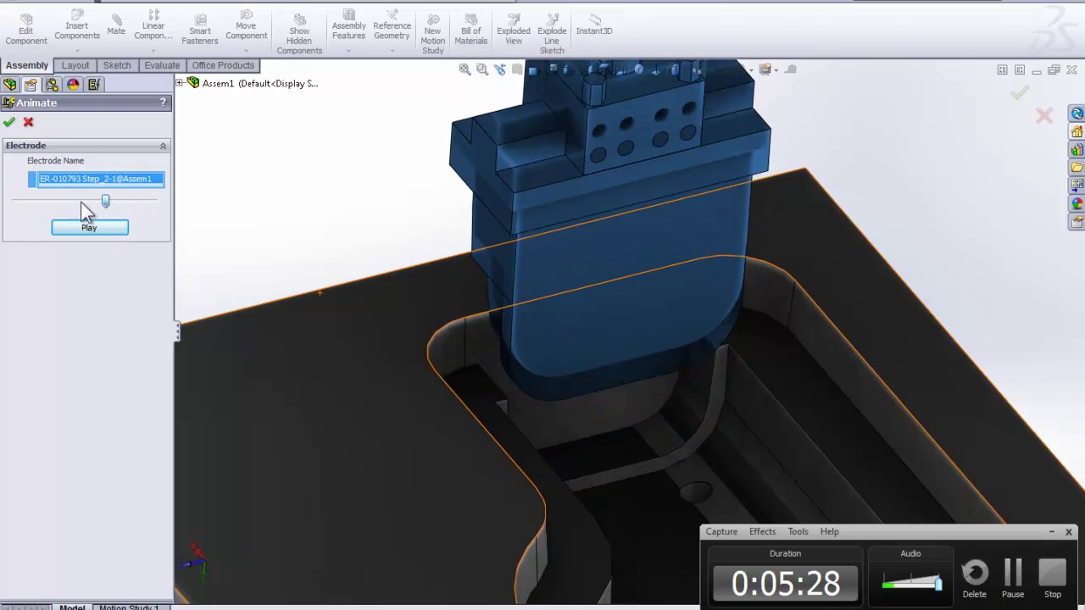
pyautogui.click(9, 122)
pyautogui.moveTo(428, 366); pyautogui.dragTo(528, 274, button='middle')
pyautogui.click(380, 206)
pyautogui.moveTo(426, 289); pyautogui.dragTo(427, 292, button='middle')
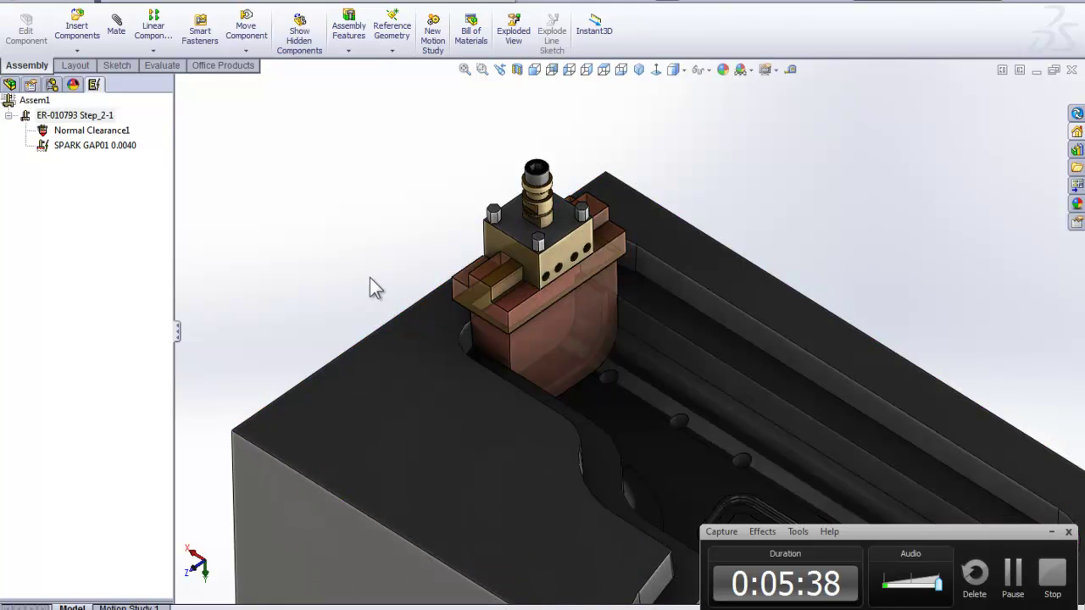
# Generate the electrode's manufacture and EDM drawings as ER-010793 Step_2, with the One drawing option and C - Landscape sheet size.
pyautogui.rightClick(88, 122)
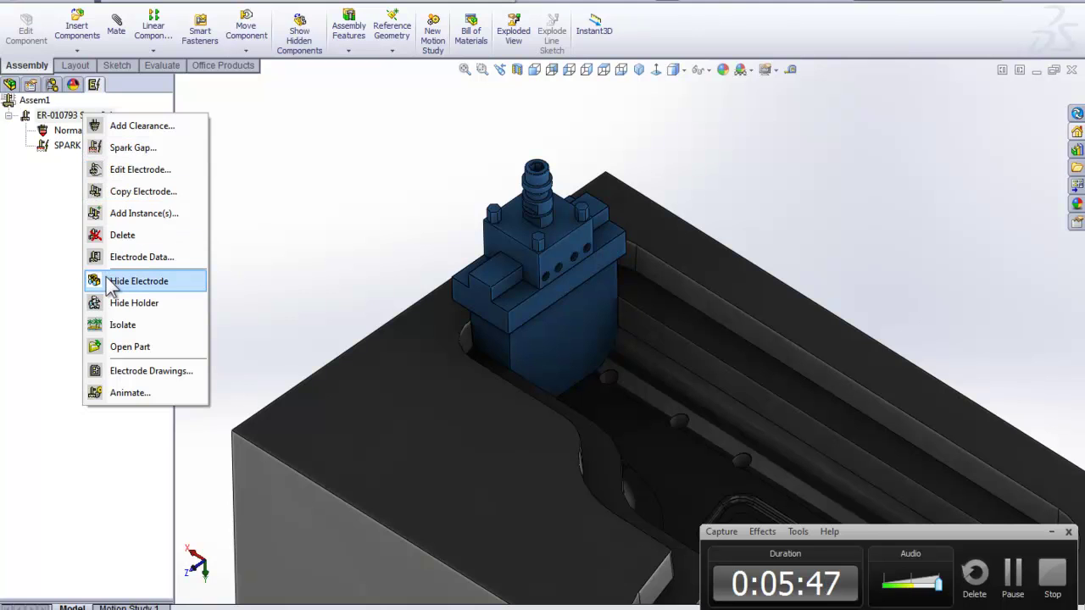
pyautogui.click(128, 374)
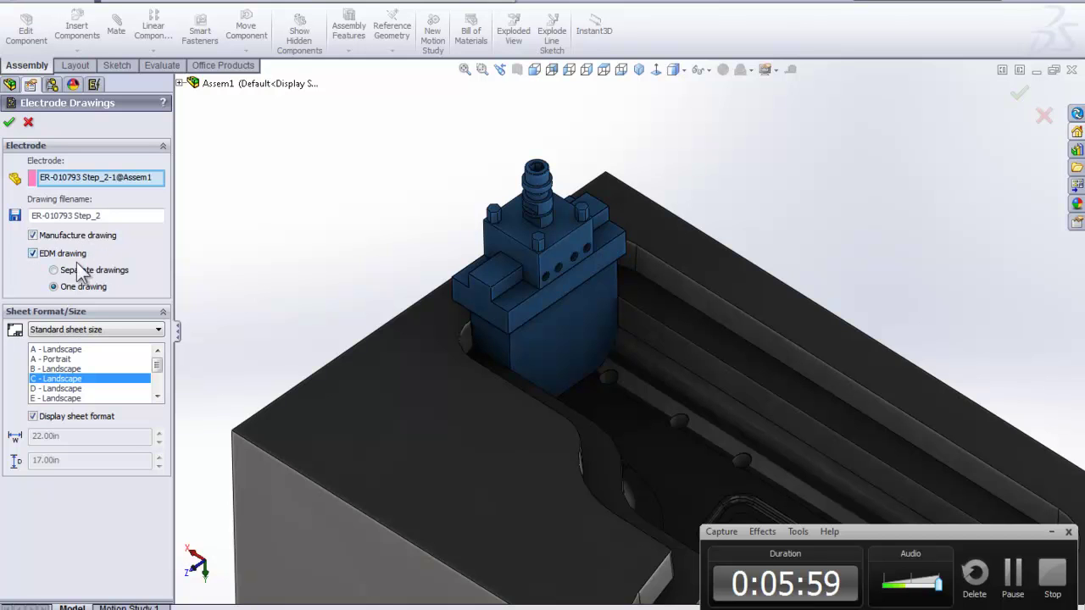
pyautogui.click(8, 122)
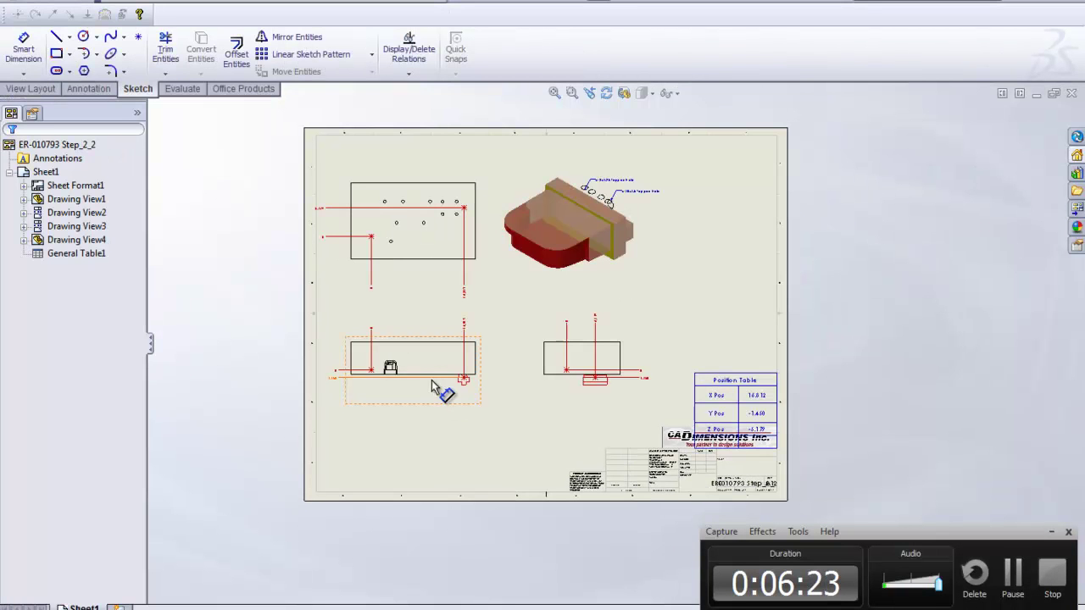
# Examine the EDM drawing's electrode position dimensions in the front and side views, and its position table.
pyautogui.scroll(-5, 434, 388)
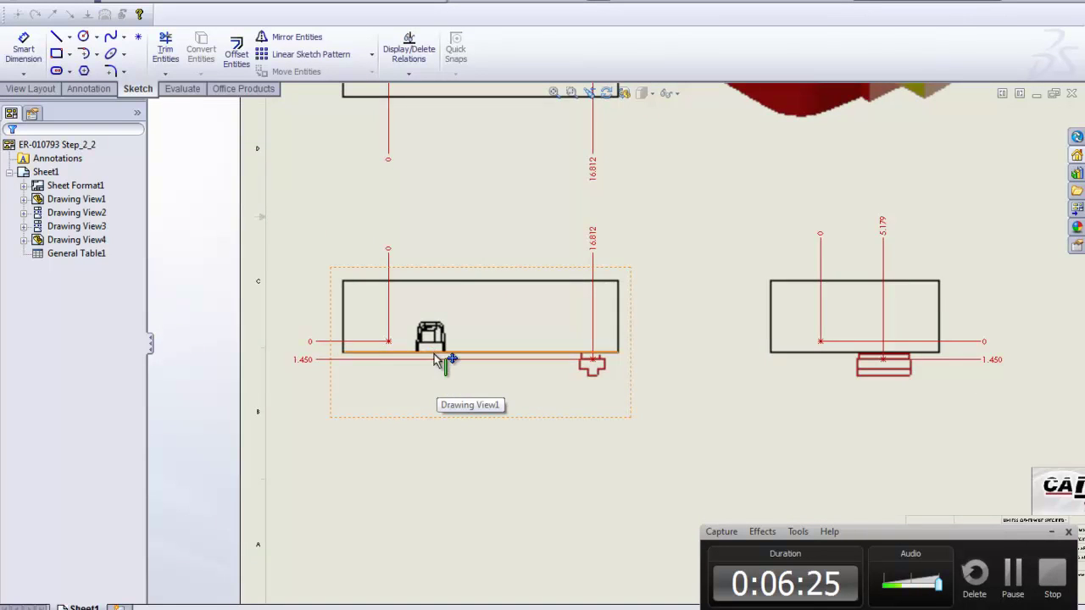
pyautogui.scroll(-2, 443, 339)
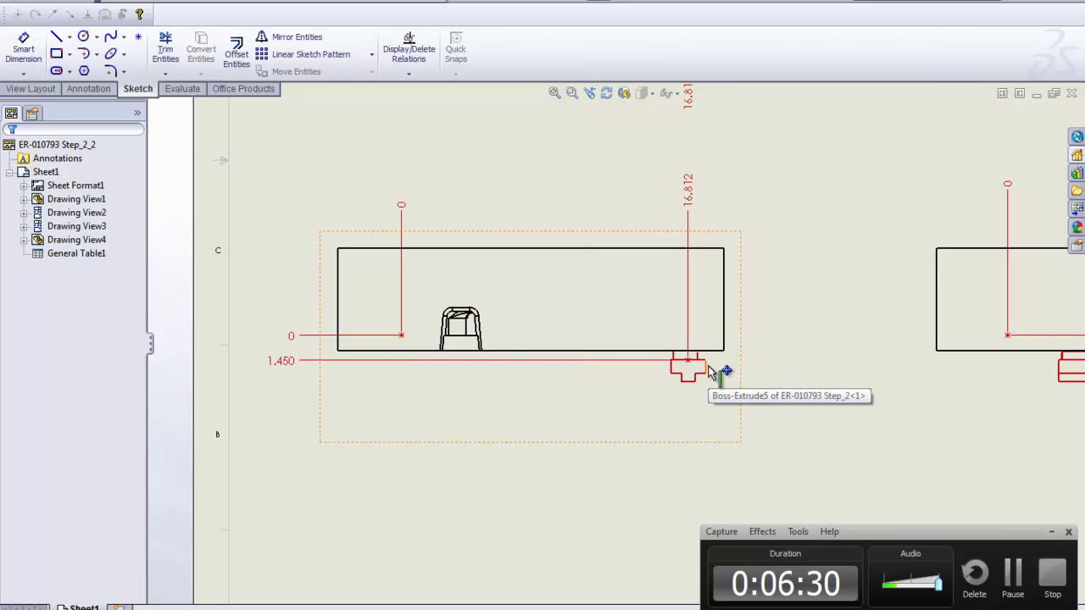
pyautogui.scroll(3, 715, 372)
pyautogui.scroll(-3, 767, 372)
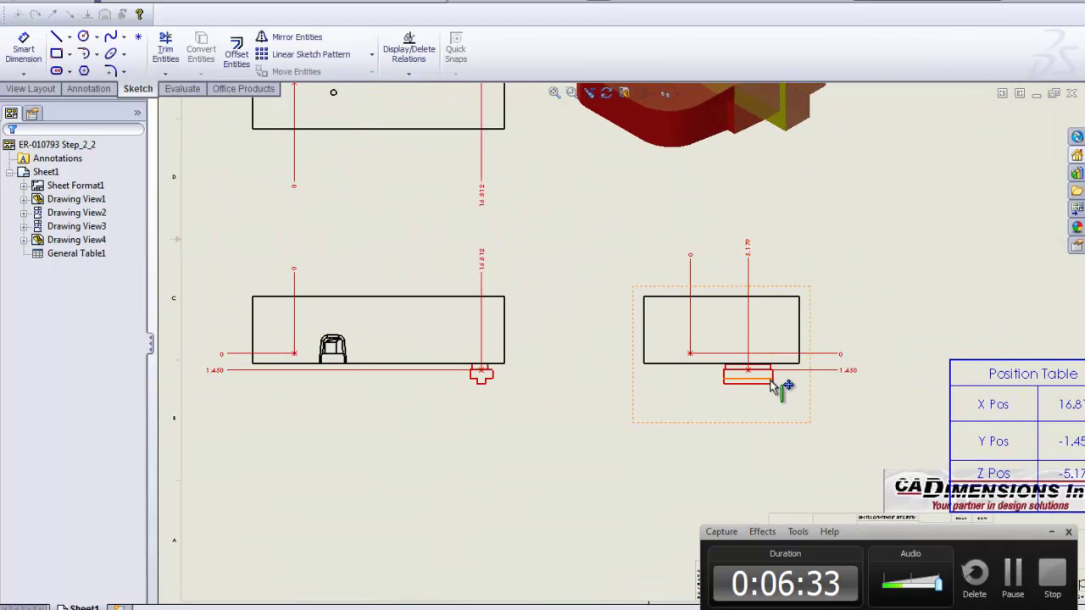
pyautogui.scroll(3, 724, 375)
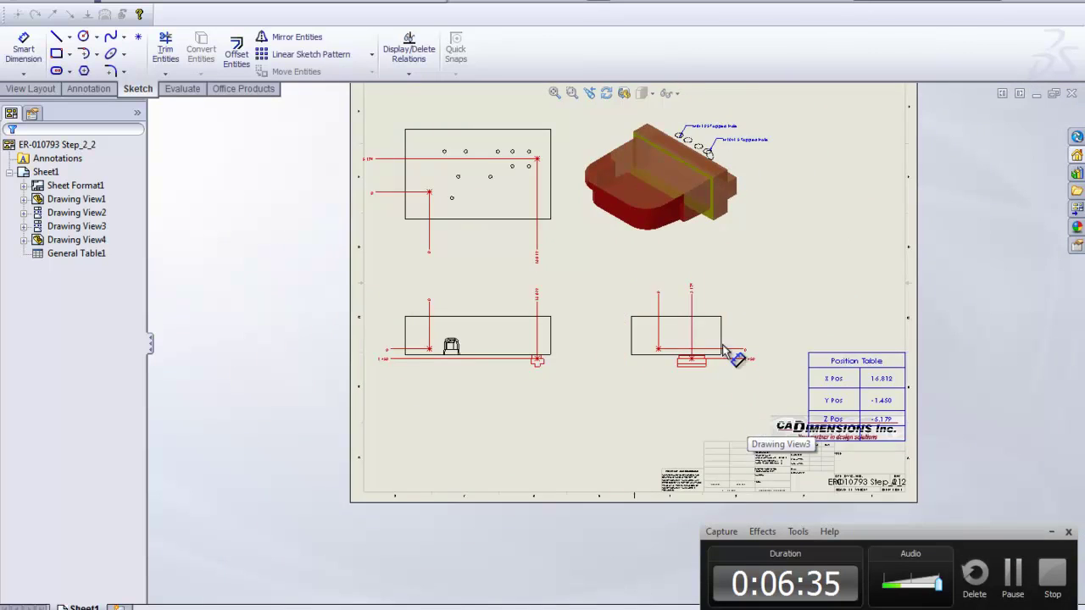
pyautogui.scroll(-2, 725, 375)
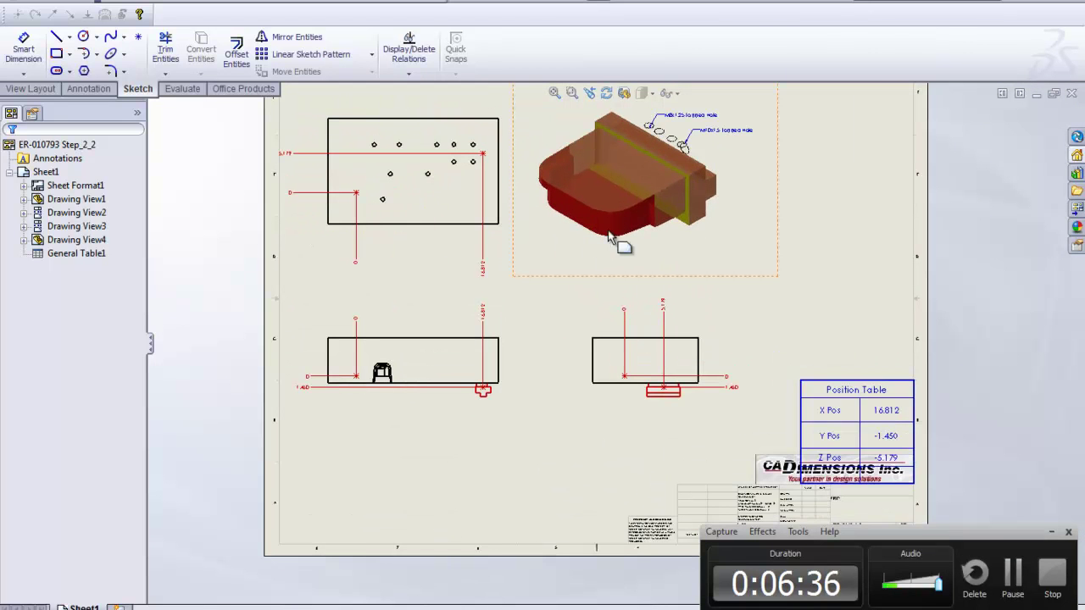
# Bring up the ER-010793 Step_2_1 manufacture drawing and examine its dimensioned views and blank size table.
pyautogui.click(1037, 95)
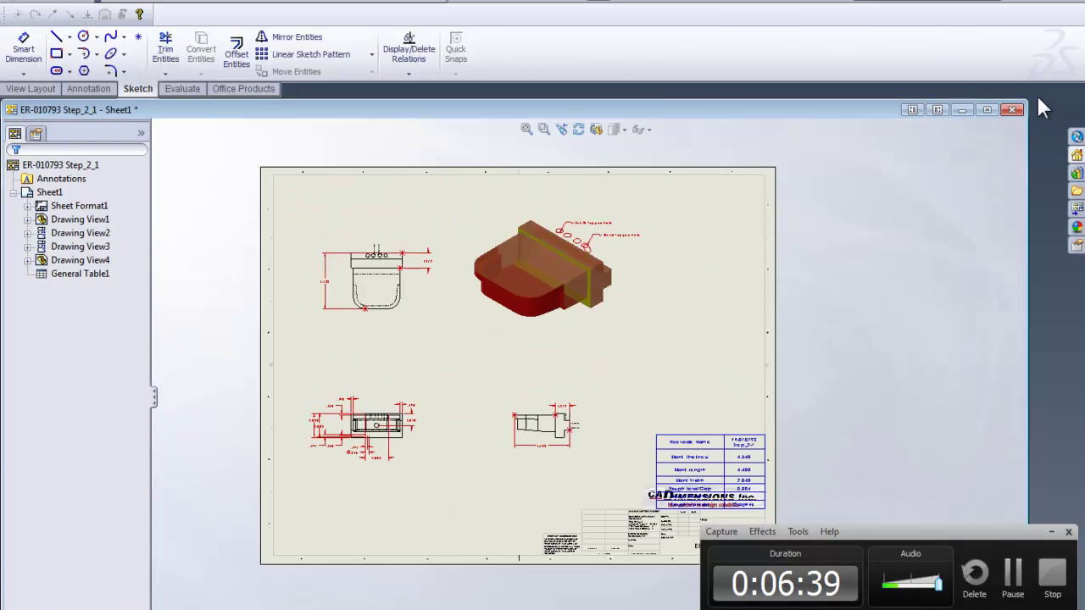
pyautogui.scroll(-2, 448, 399)
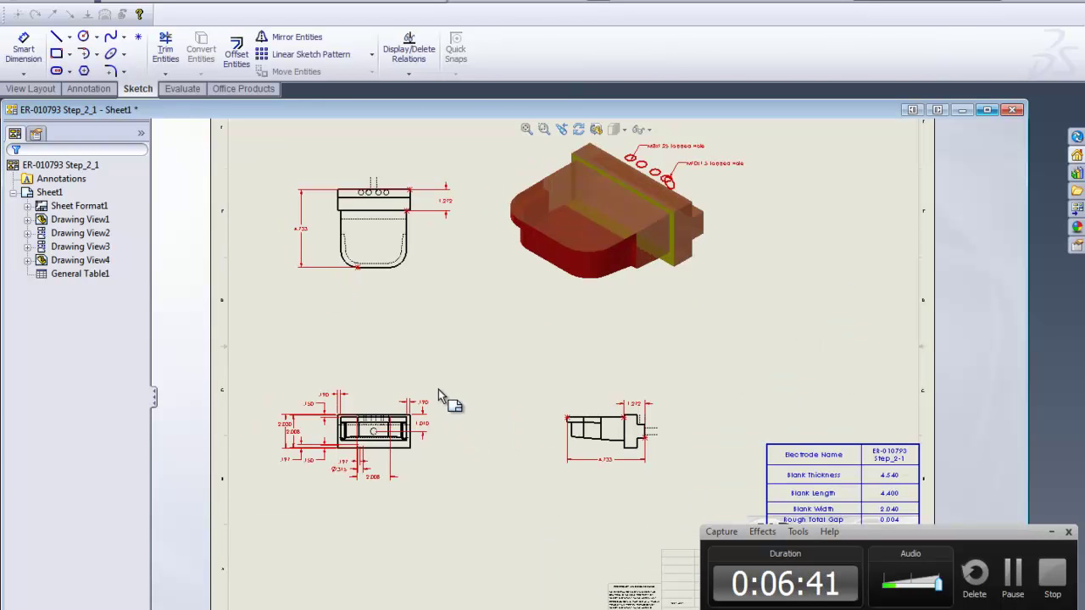
pyautogui.scroll(-2, 291, 448)
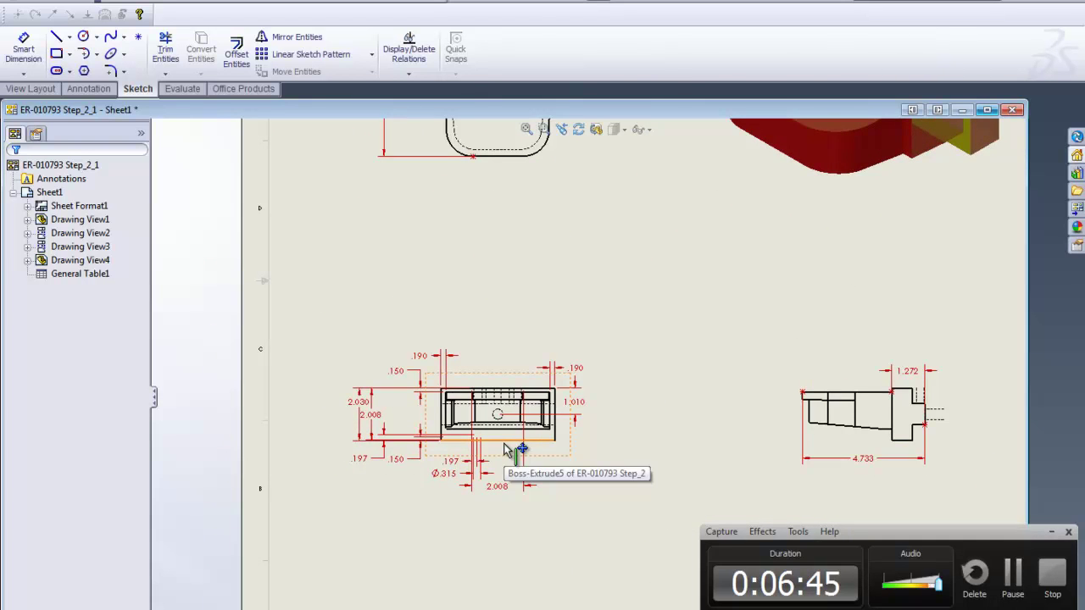
pyautogui.scroll(3, 658, 461)
pyautogui.scroll(-1, 719, 435)
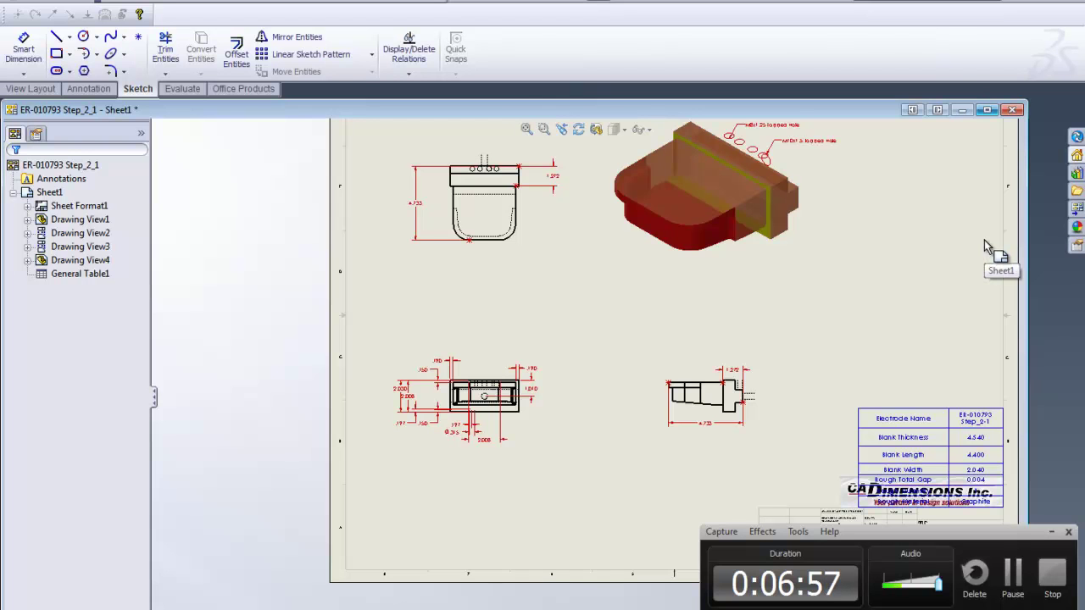
# Switch to the closing slide in the PowerPoint slide show.
pyautogui.hotkey('alt', 'Tab')
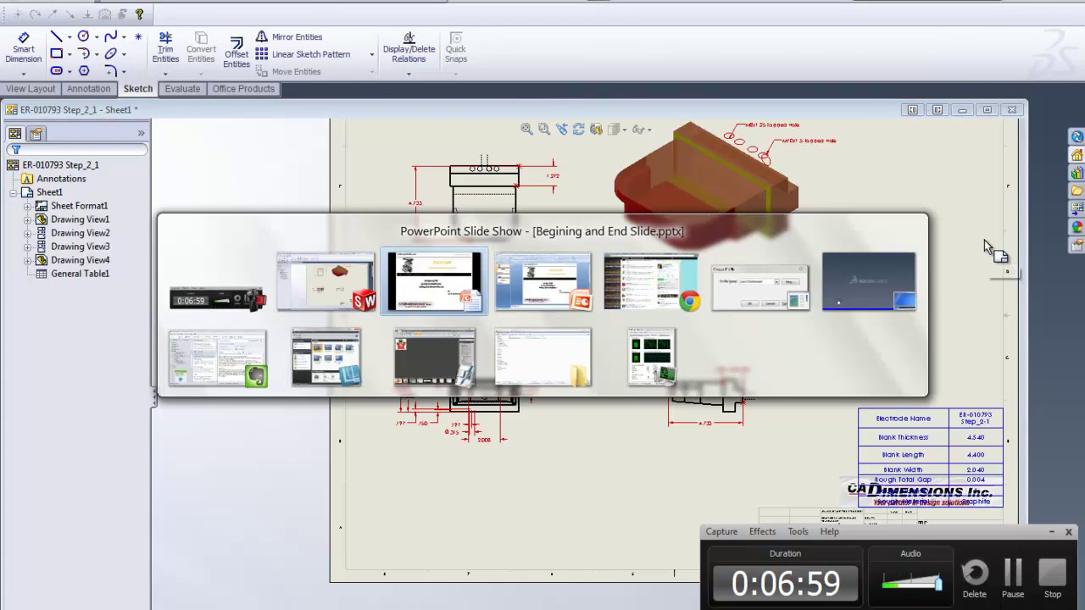
pyautogui.click(738, 379)
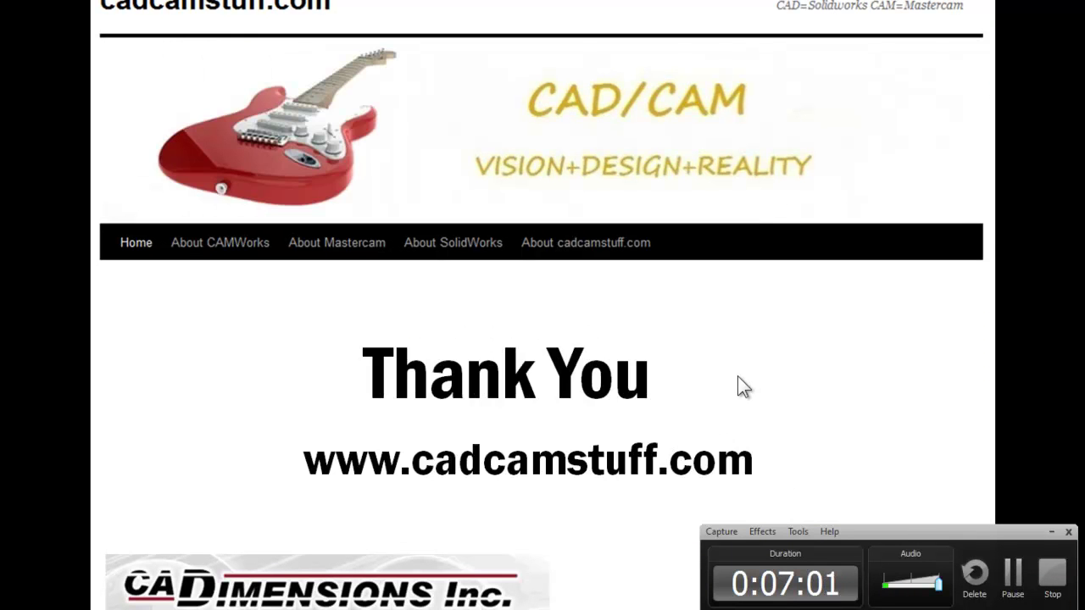